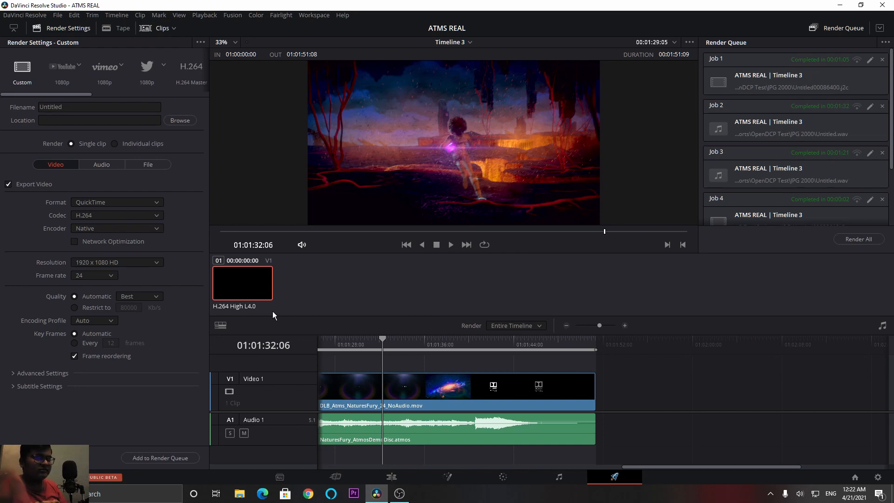
# Step: Limit the render range on the timeline to an in point at 01:01:32:06 and an out point at 01:01:34:17
pyautogui.press('i')
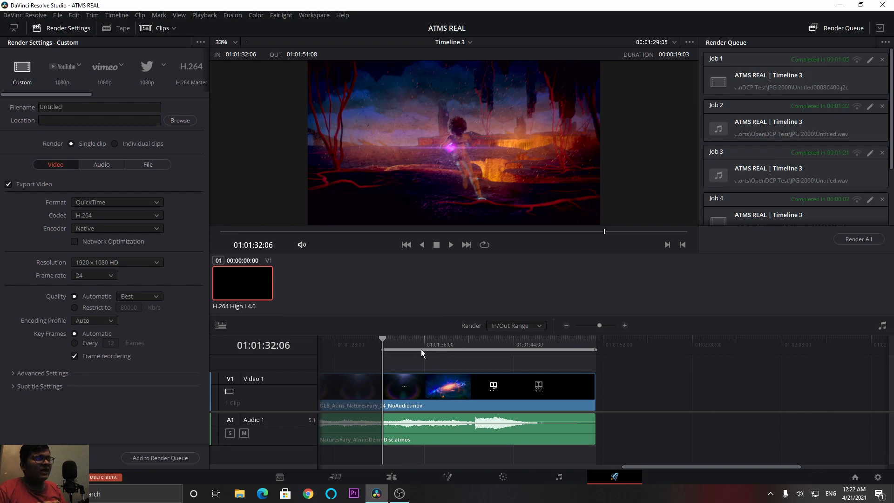
pyautogui.click(396, 338)
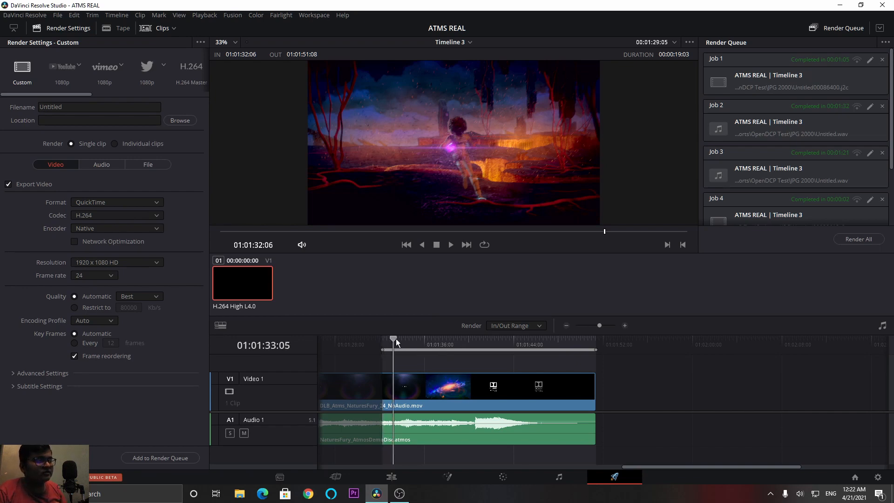
pyautogui.moveTo(396, 339); pyautogui.dragTo(410, 339)
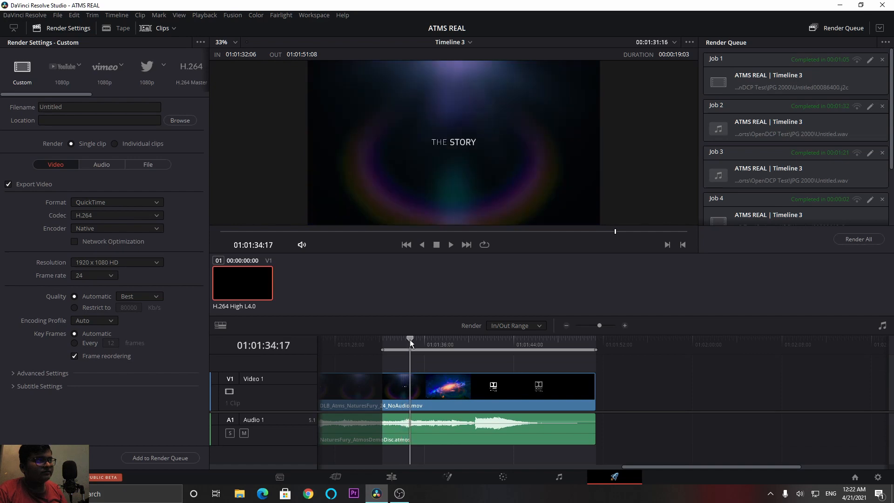
pyautogui.press('o')
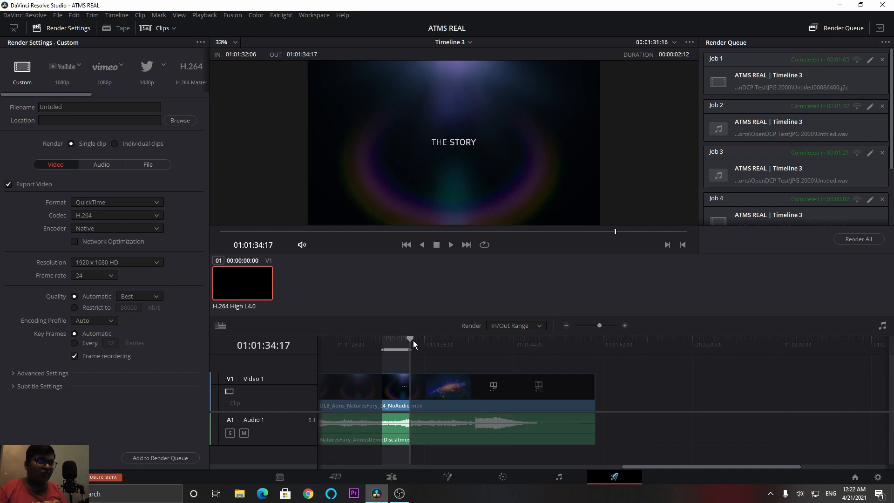
# Step: Set the video export to JPEG 2000 format with the Kakadu 2K DCI Scope codec
pyautogui.click(44, 182)
pyautogui.click(44, 181)
pyautogui.click(94, 202)
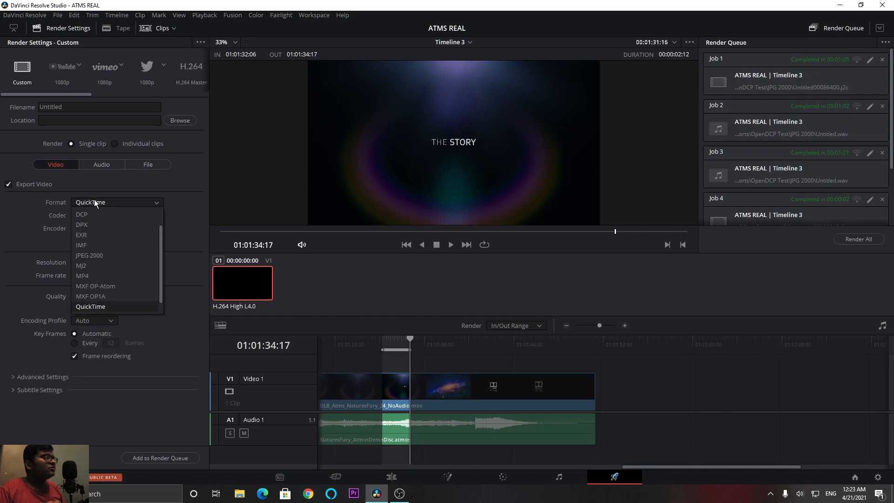
pyautogui.click(100, 255)
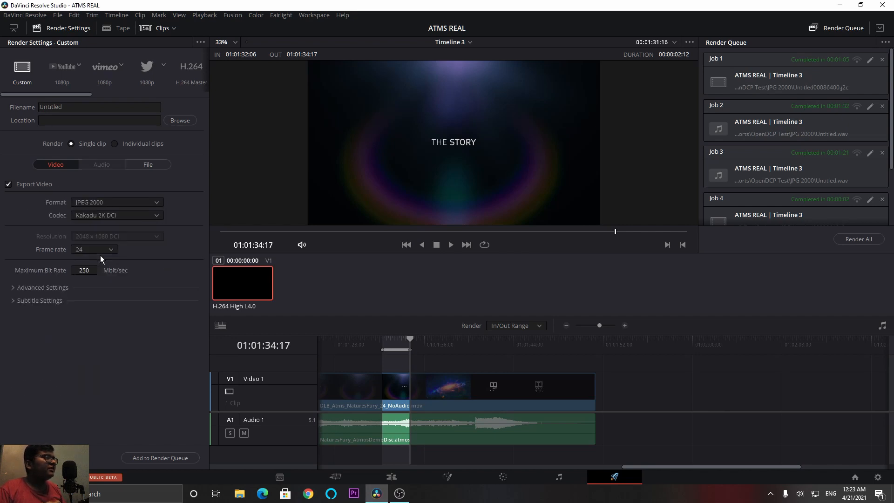
pyautogui.click(91, 217)
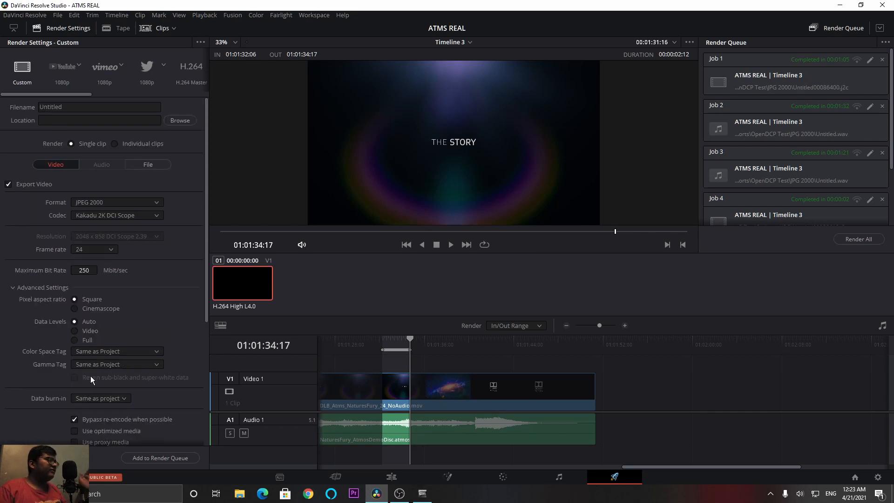
# Step: Name the output DLB and create a folder called 3rd passes in J:\Exports\OpenDCP Test while browsing for the render location
pyautogui.moveTo(103, 107); pyautogui.dragTo(5, 102)
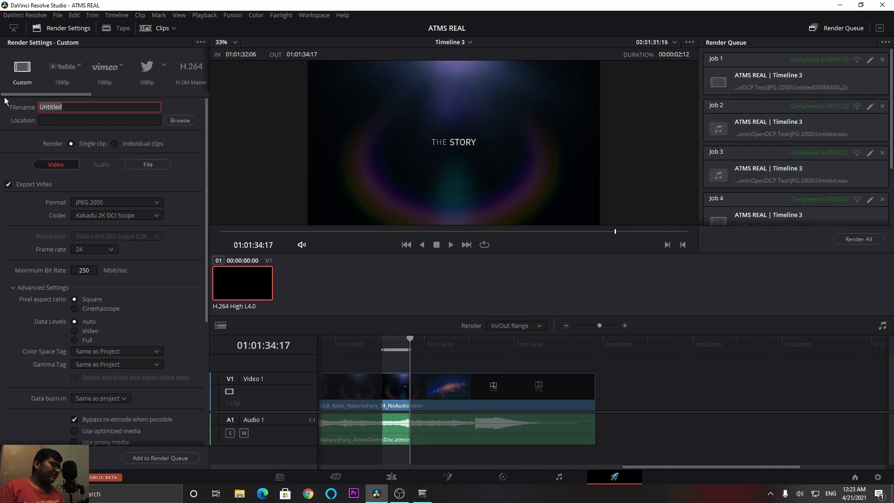
pyautogui.click(179, 120)
pyautogui.scroll(-2, 47, 158)
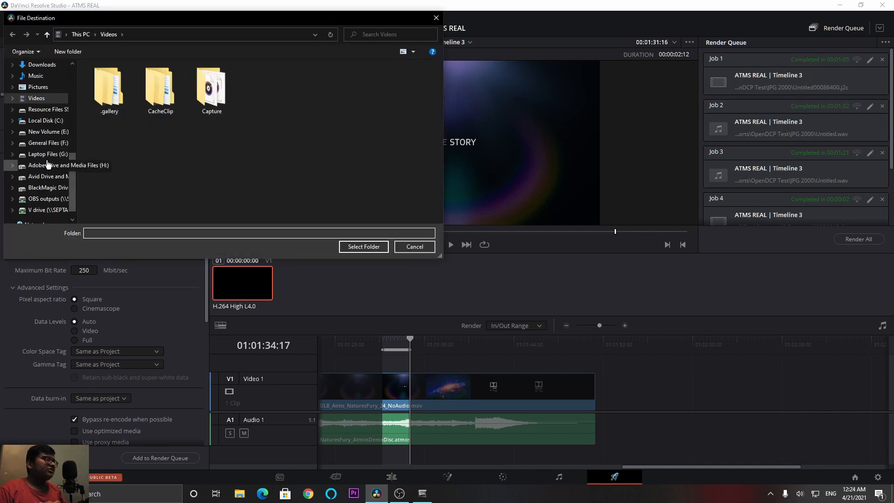
pyautogui.click(59, 179)
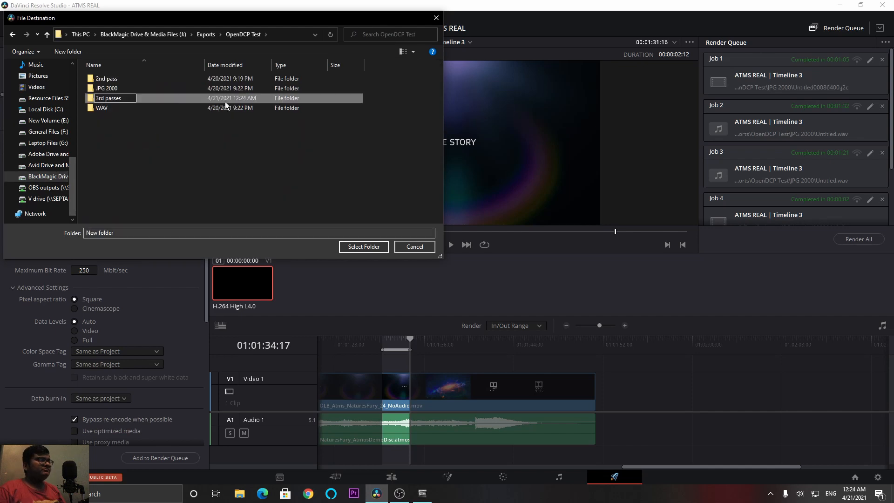
pyautogui.press('Return')
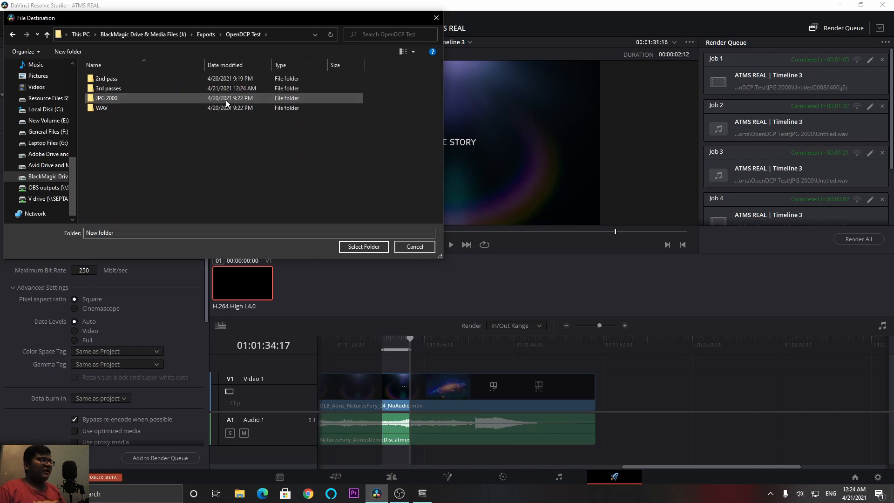
# Step: Choose the 3rd passes folder as the render location and add the video job to the render queue, accepting the larger output resolution
pyautogui.doubleClick(202, 91)
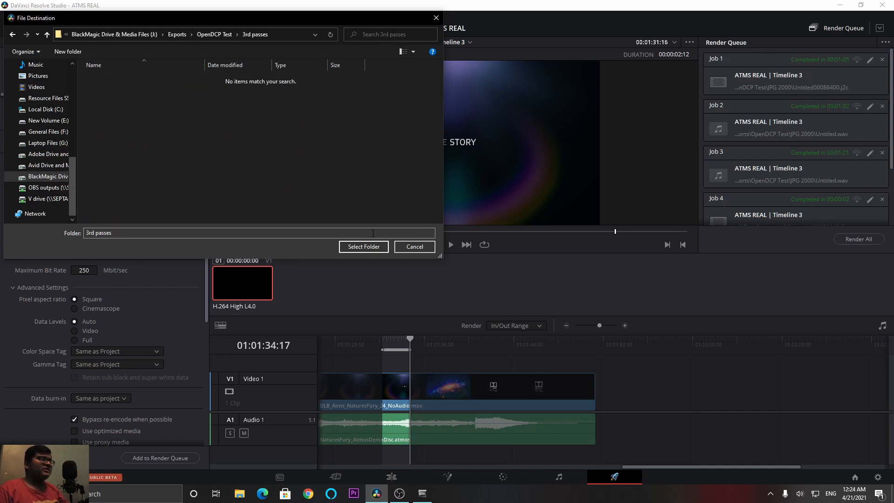
pyautogui.click(374, 247)
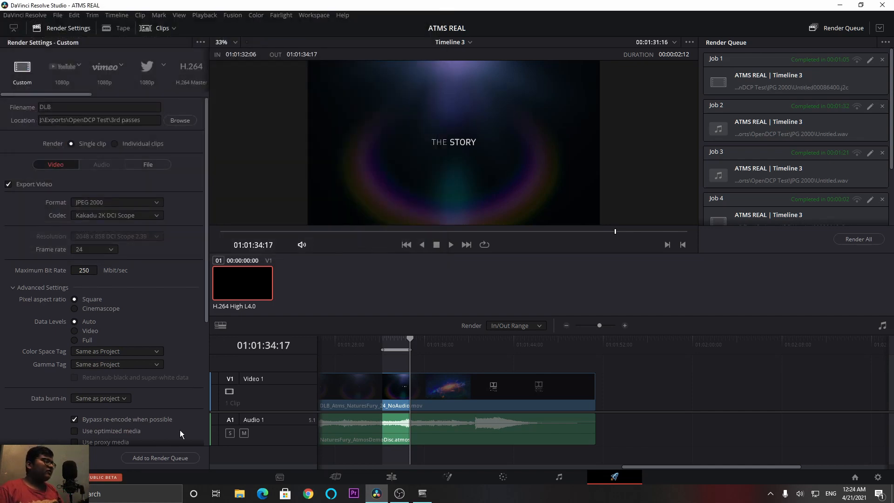
pyautogui.click(180, 458)
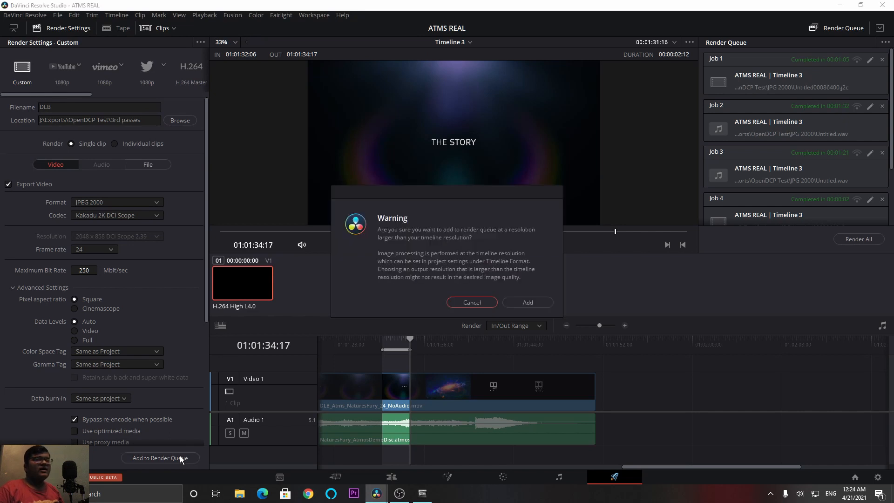
pyautogui.click(517, 301)
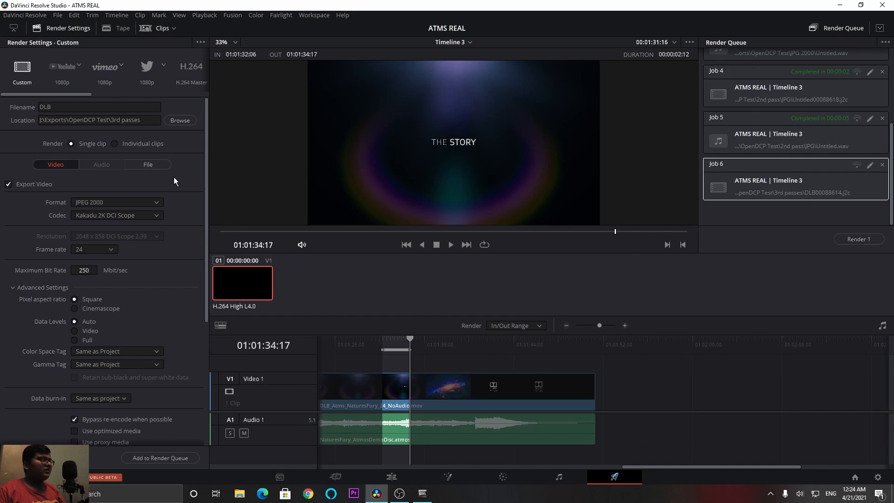
pyautogui.click(36, 181)
pyautogui.click(33, 185)
pyautogui.click(107, 205)
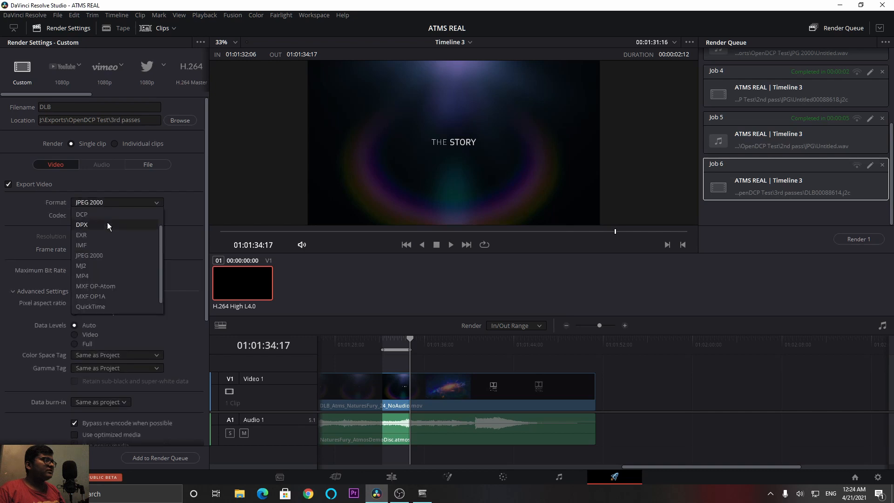
pyautogui.click(104, 194)
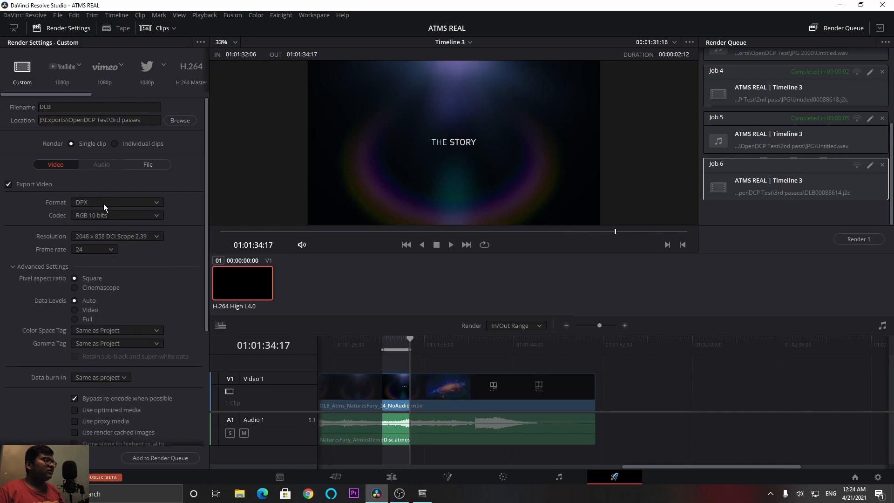
pyautogui.click(104, 203)
pyautogui.click(117, 282)
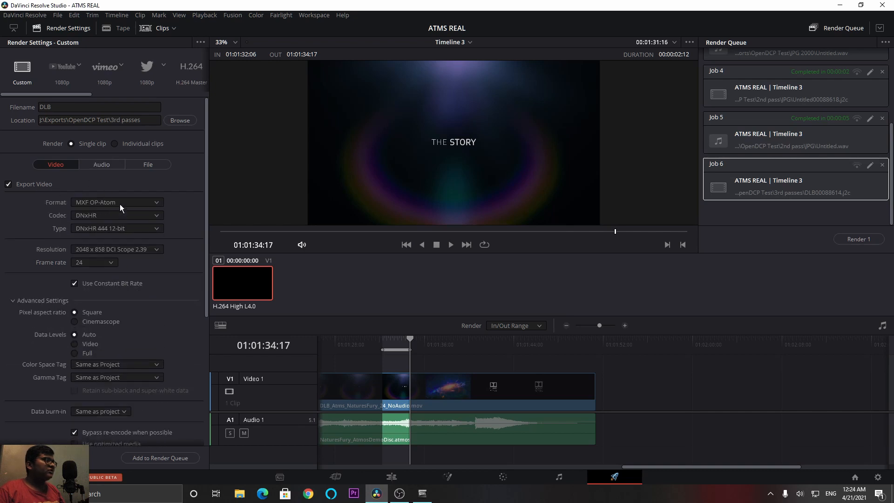
# Step: Switch to the Audio Only render preset and set the export to Wave format with 24-bit depth
pyautogui.click(108, 163)
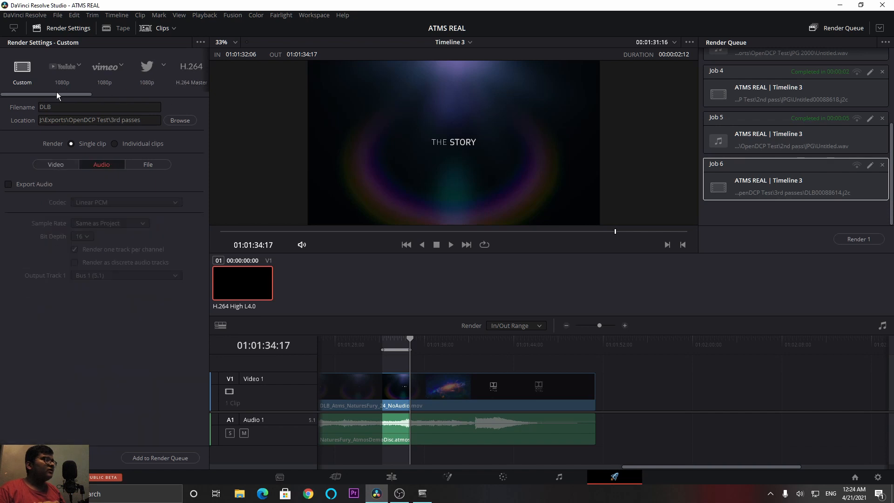
pyautogui.moveTo(57, 93); pyautogui.dragTo(281, 115)
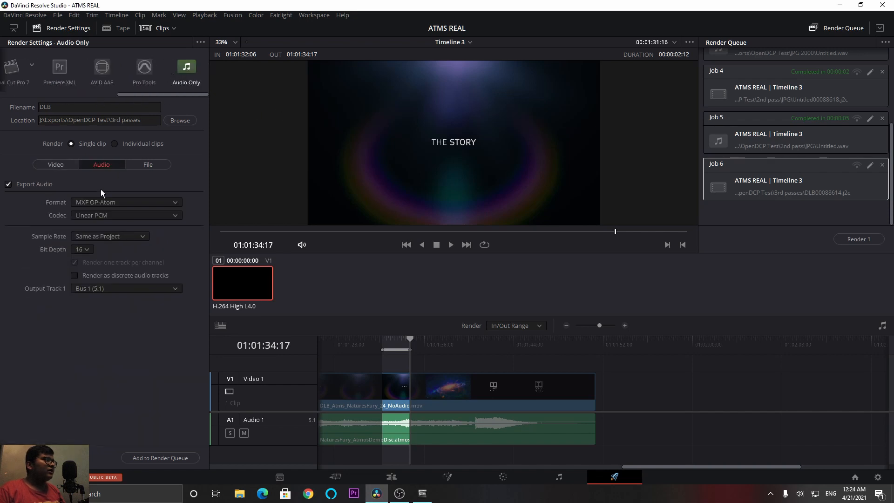
pyautogui.click(102, 203)
pyautogui.click(108, 254)
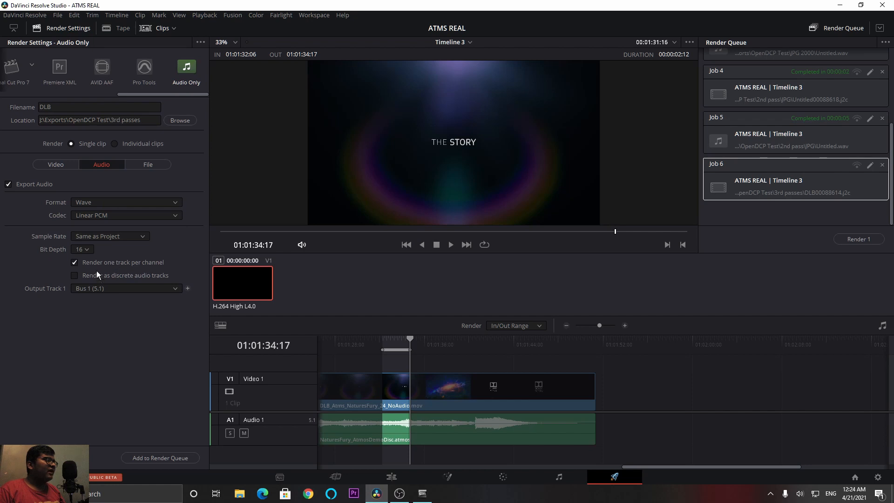
pyautogui.click(80, 250)
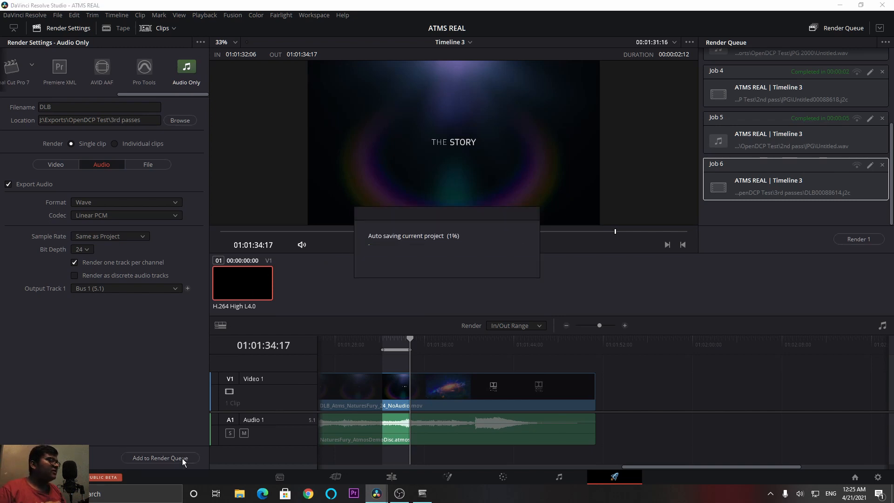
# Step: Change the audio export's filename to DLB_aud
pyautogui.click(85, 110)
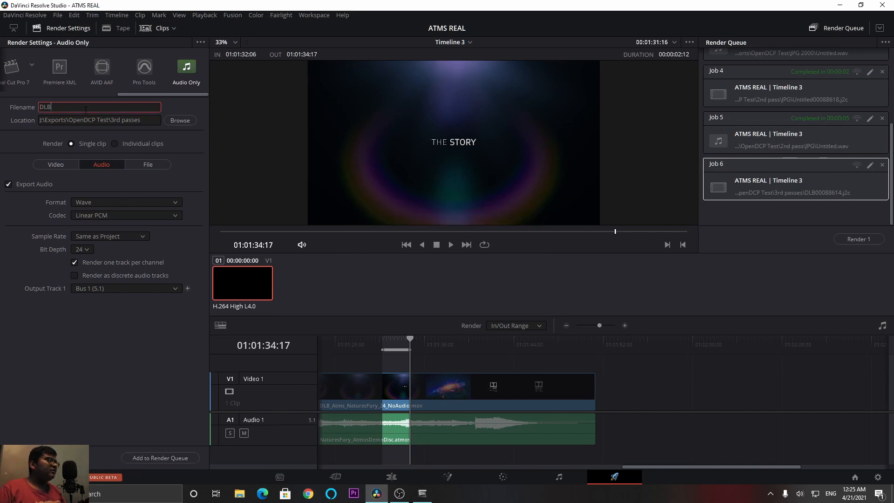
pyautogui.write('_')
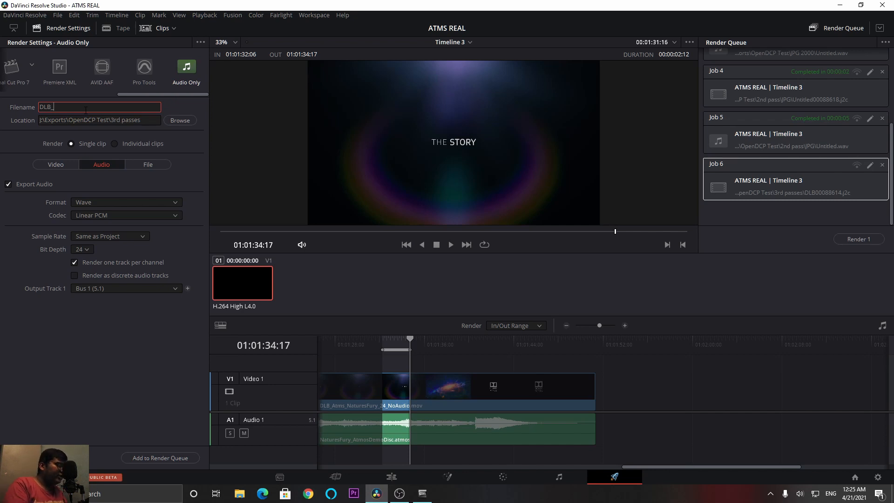
pyautogui.write('aud')
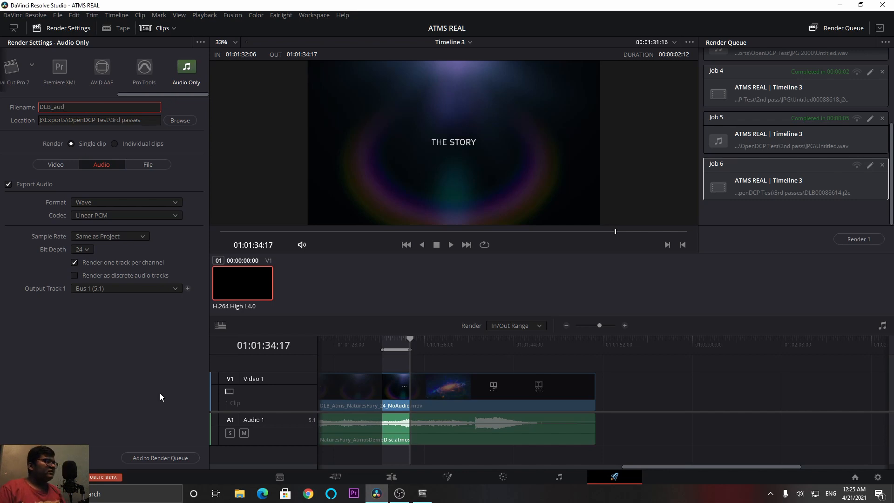
# Step: Add the audio job to the render queue and render it together with the JPEG 2000 video job
pyautogui.click(158, 454)
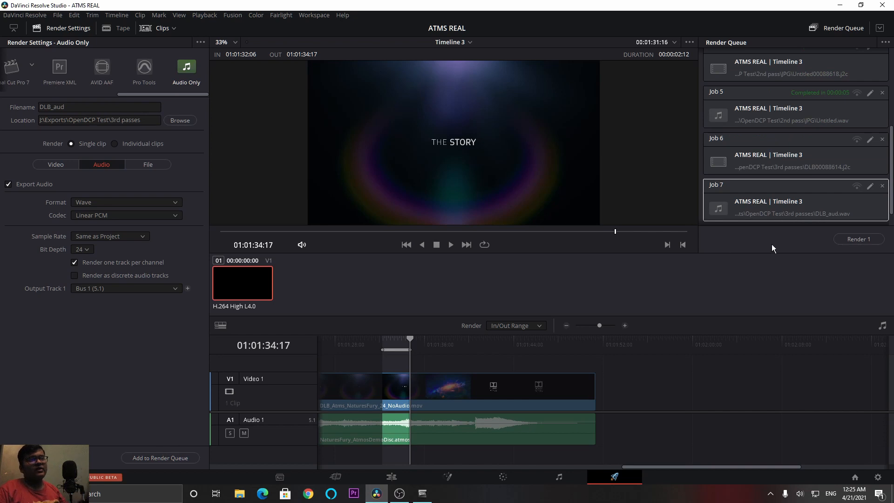
pyautogui.keyDown('ctrl'); pyautogui.click(811, 153); pyautogui.keyUp('ctrl')
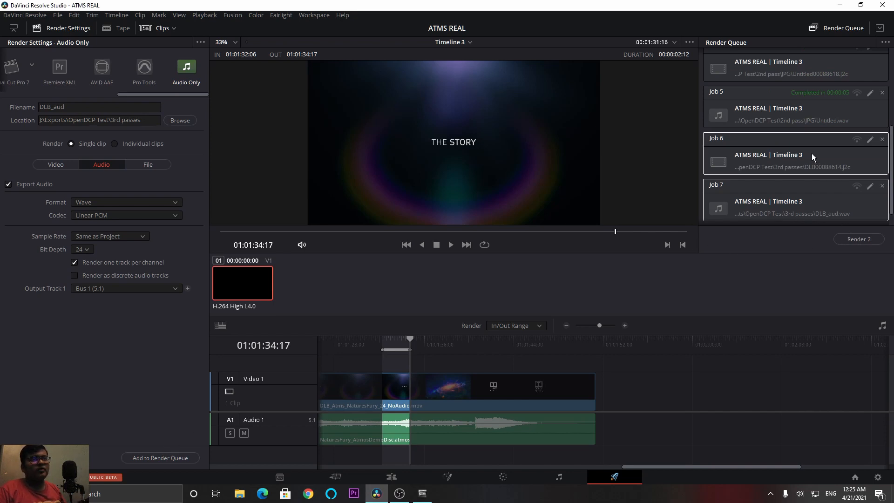
pyautogui.click(849, 240)
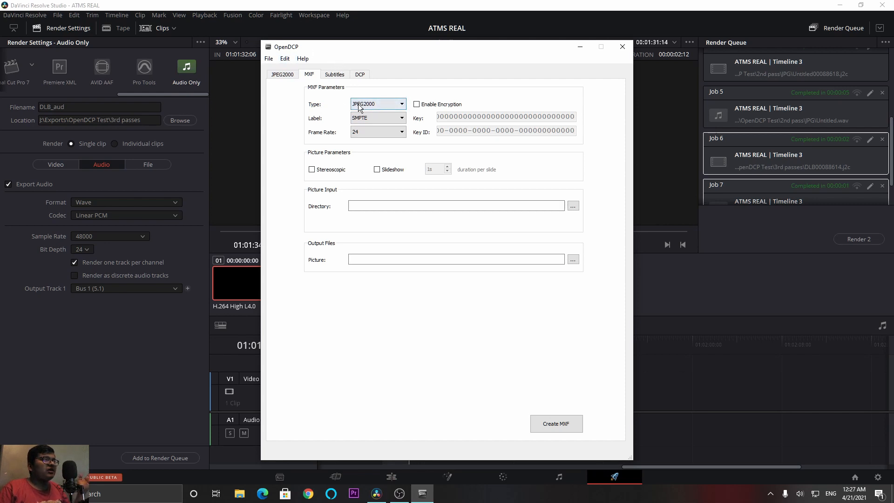
# Step: In OpenDCP, set the JPEG2000 MXF picture input directory to J:\Exports\OpenDCP Test\3rd passes
pyautogui.click(574, 206)
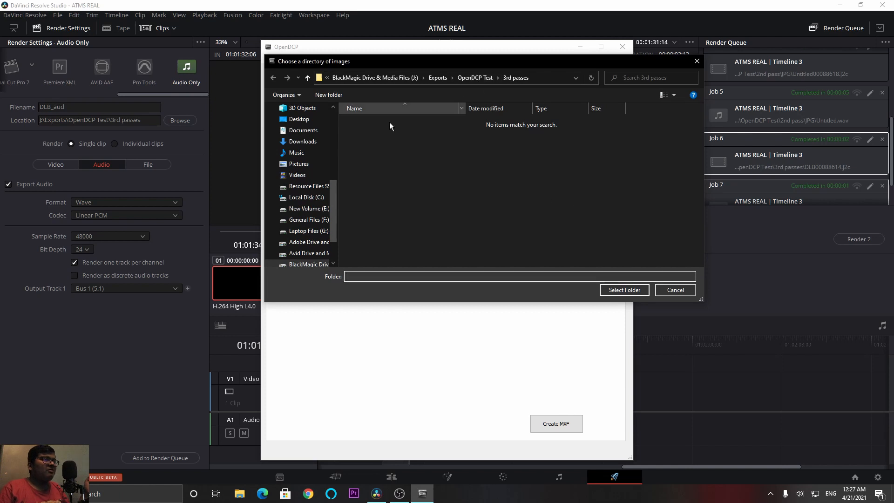
pyautogui.scroll(-2, 303, 224)
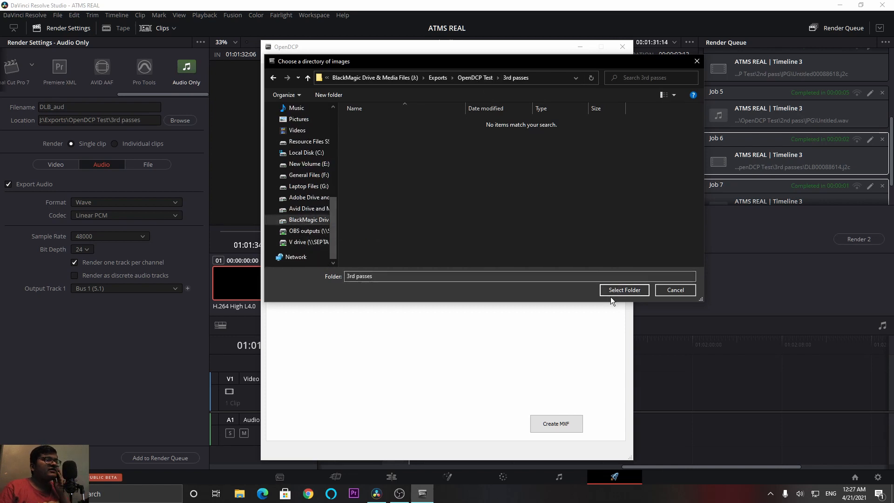
pyautogui.click(613, 290)
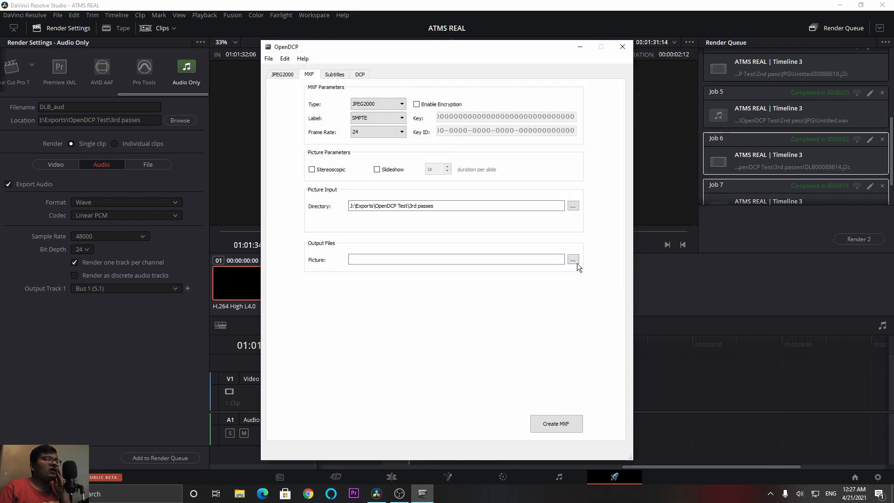
# Step: For the picture output file, browse to New folder inside Open DCP Test\3rd paasss on the Resource Files SSD (A:) drive
pyautogui.click(572, 261)
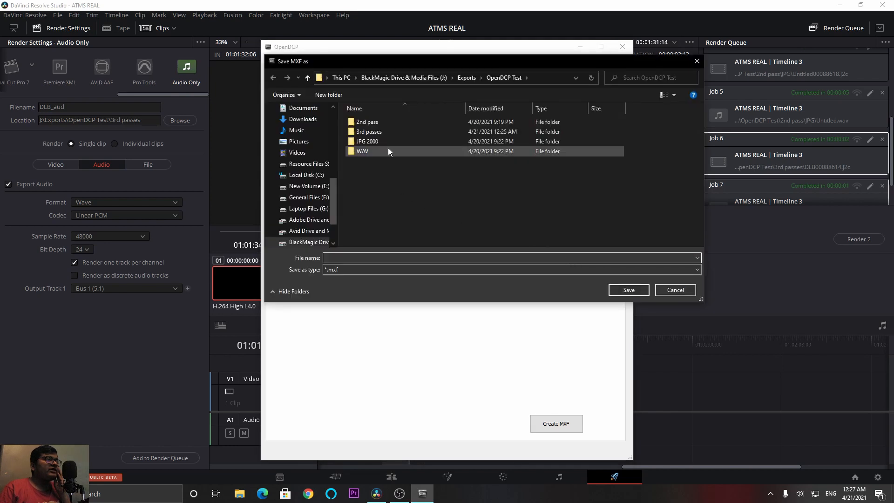
pyautogui.click(315, 166)
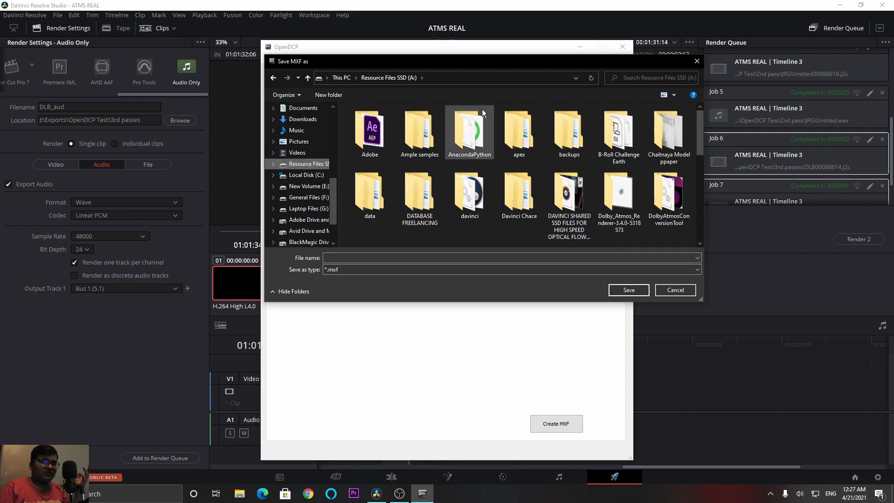
pyautogui.scroll(-2, 484, 112)
pyautogui.scroll(-2, 490, 136)
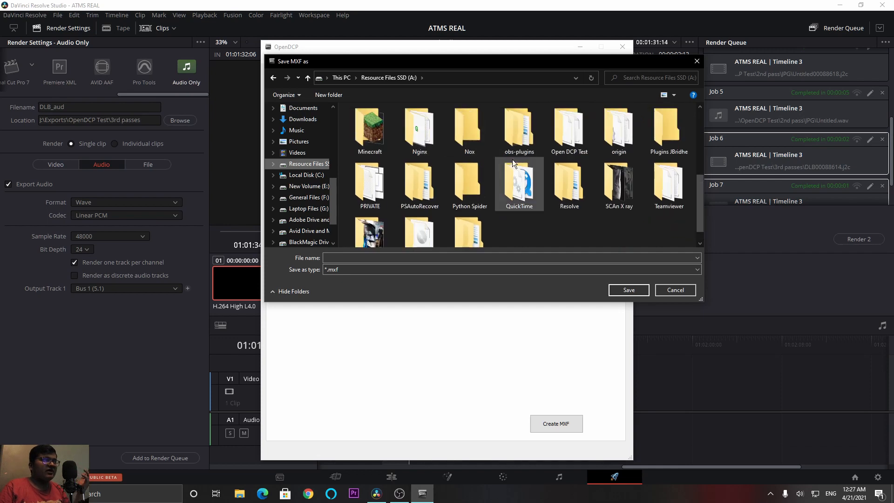
pyautogui.scroll(1, 497, 193)
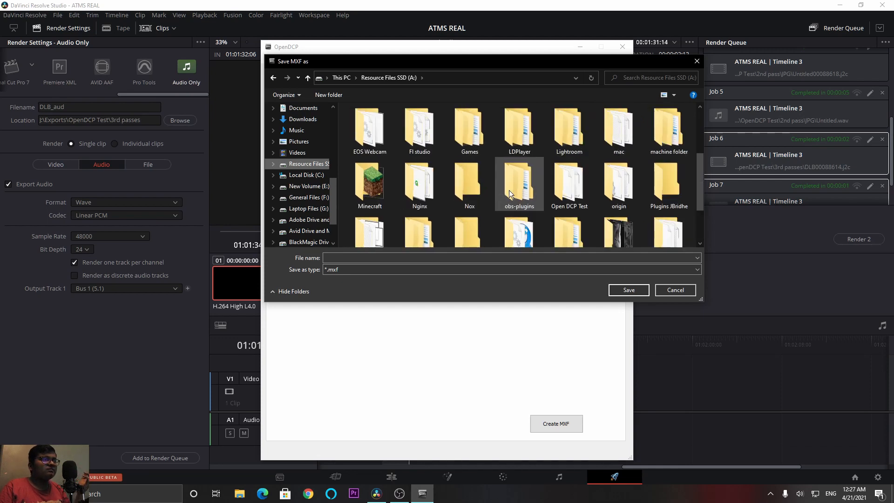
pyautogui.doubleClick(555, 190)
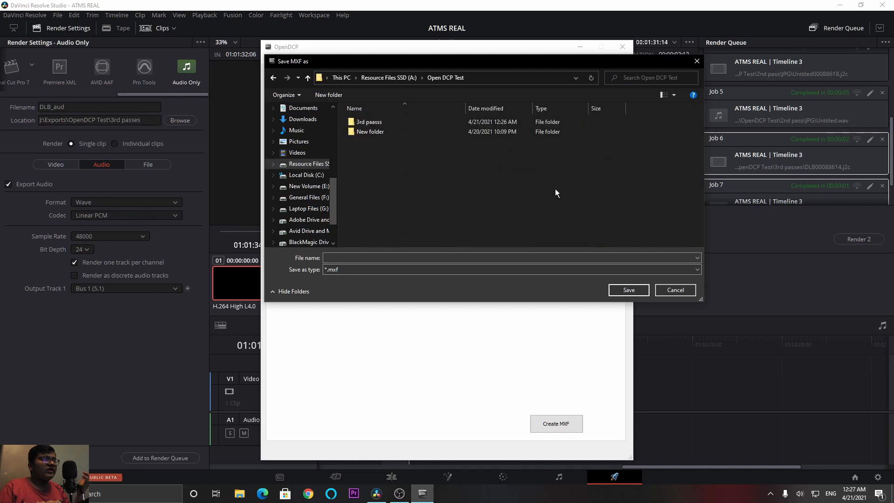
pyautogui.doubleClick(374, 123)
pyautogui.click(374, 123)
pyautogui.doubleClick(374, 123)
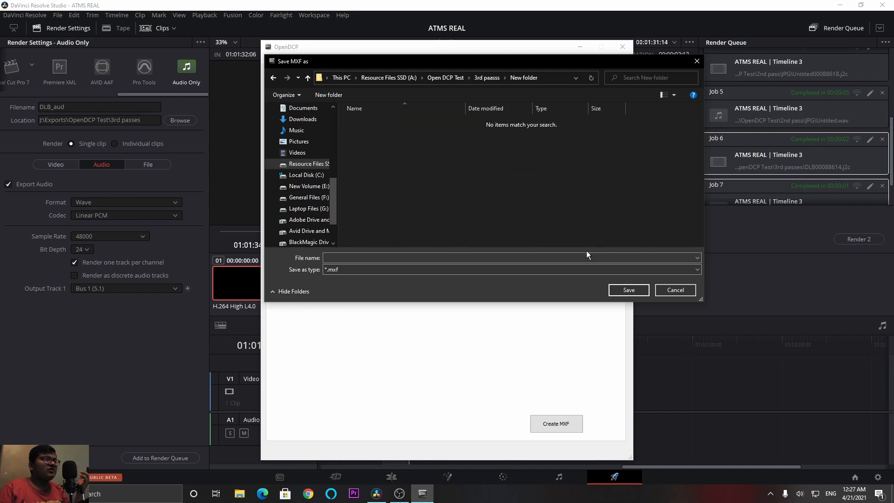
# Step: Name the picture output file DLB_VID and save it as the MXF destination
pyautogui.click(557, 259)
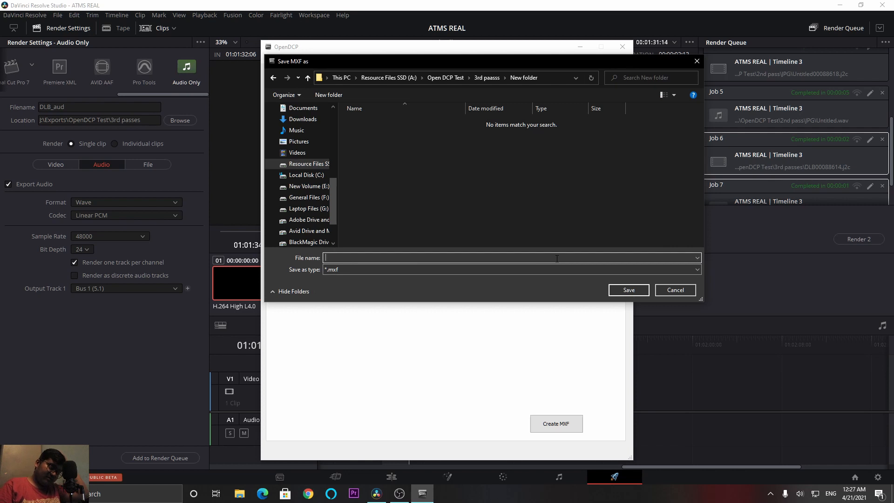
pyautogui.write('DLB')
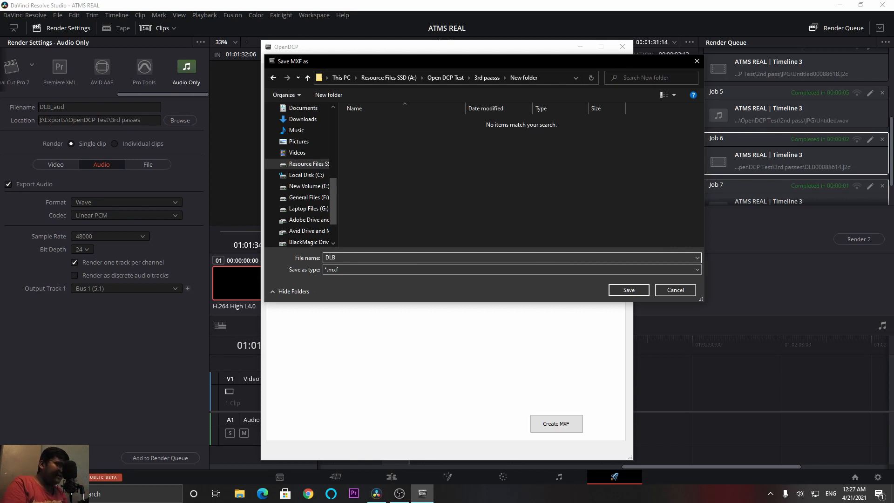
pyautogui.write('_VI')
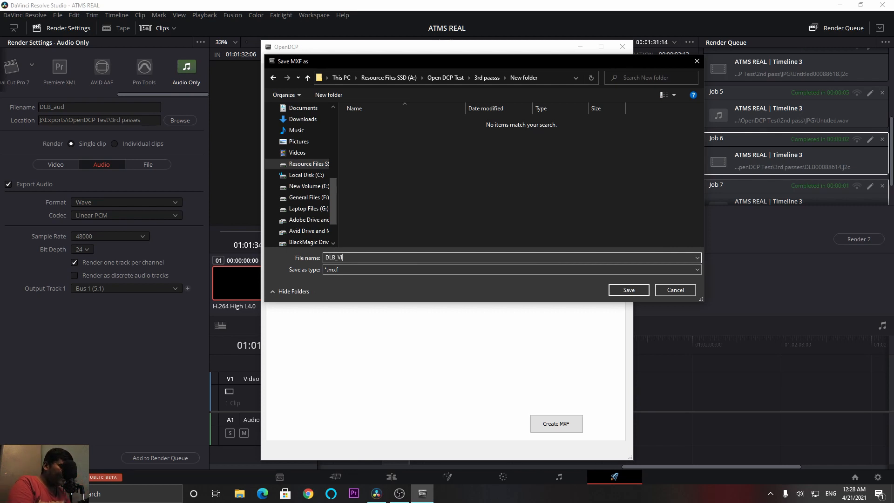
pyautogui.write('D')
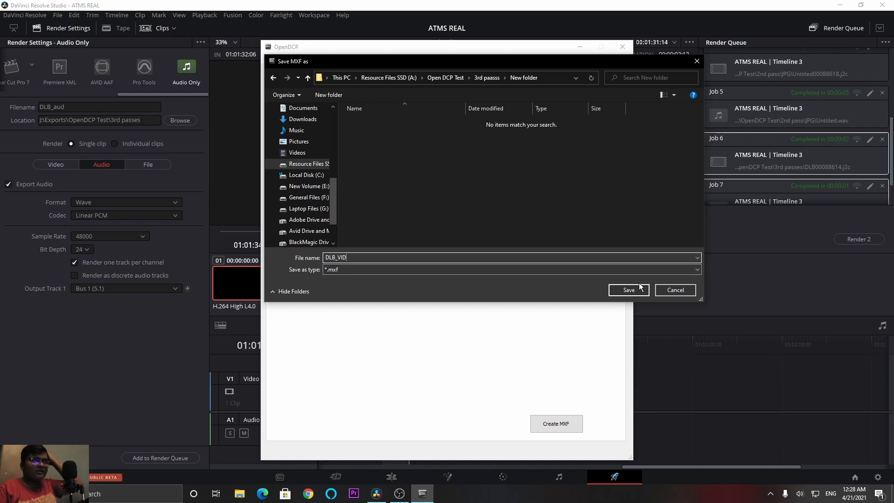
pyautogui.click(627, 293)
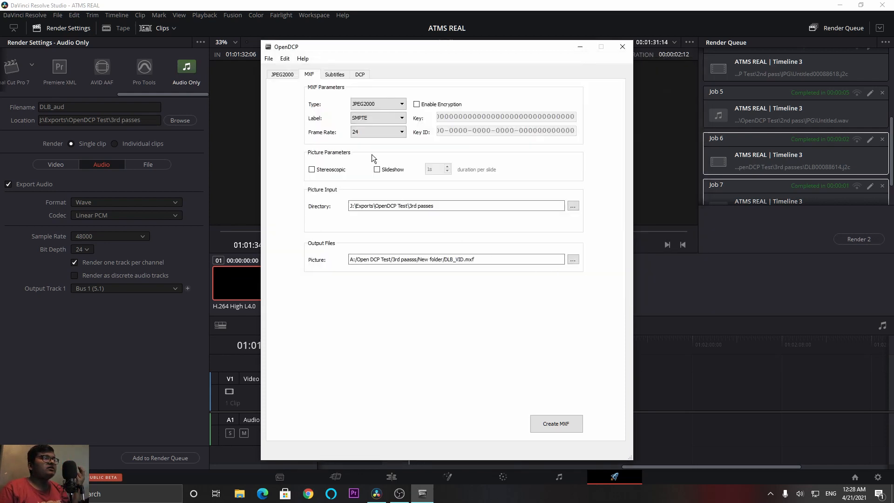
pyautogui.click(438, 106)
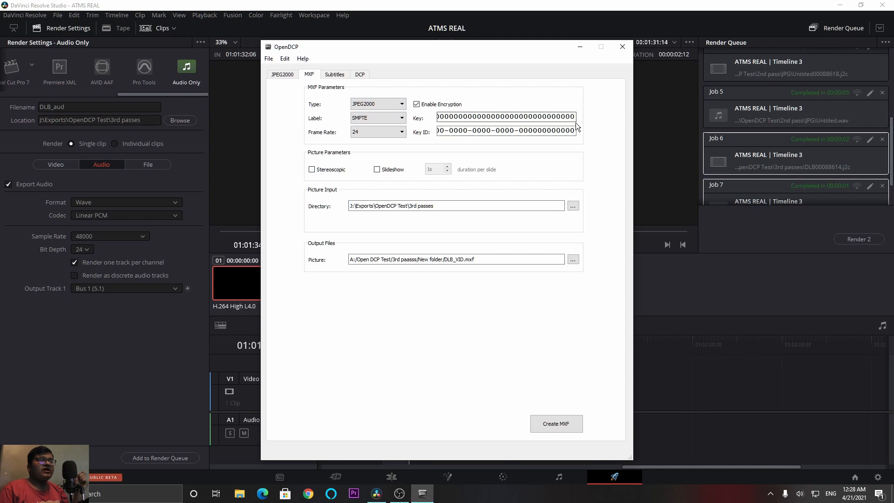
pyautogui.click(433, 104)
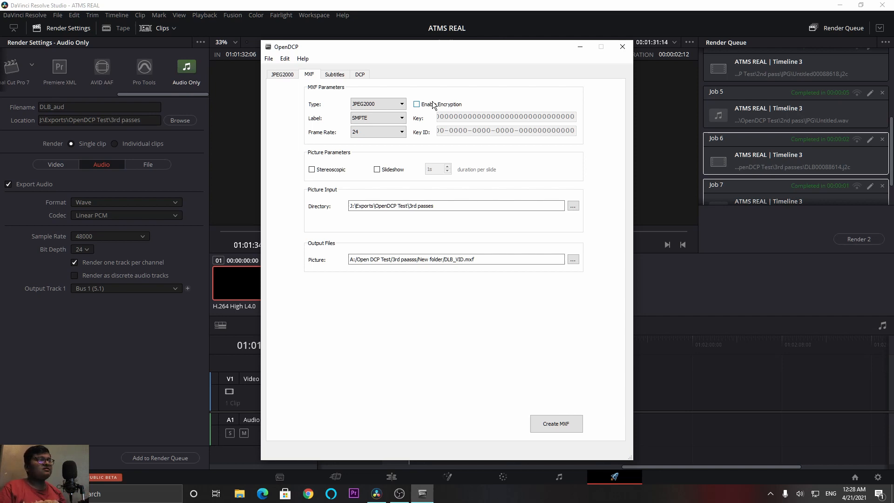
pyautogui.click(432, 103)
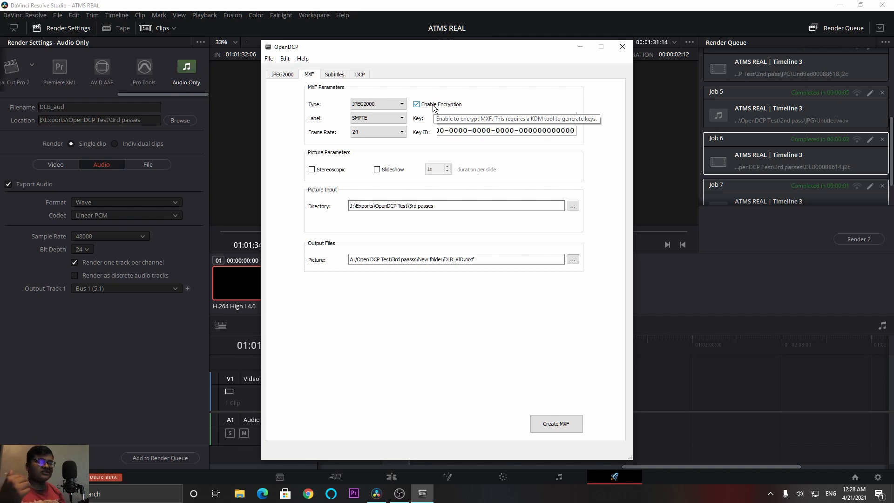
pyautogui.click(434, 105)
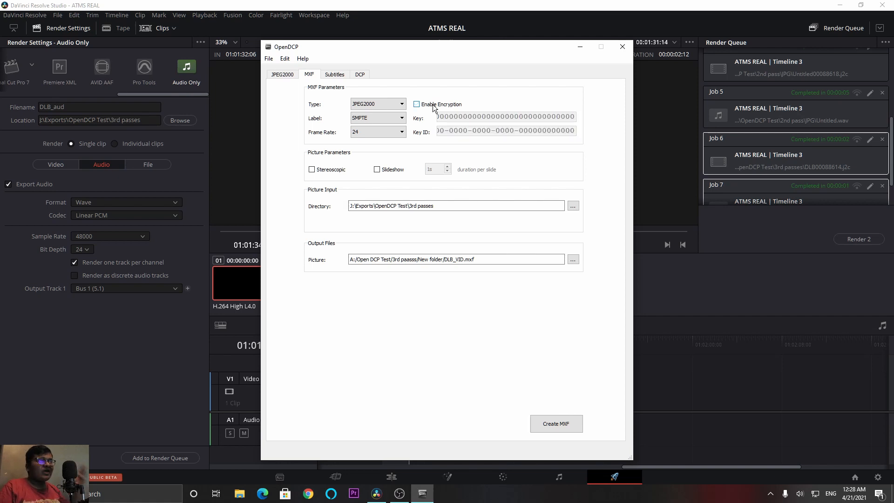
# Step: Create the JPEG2000 picture MXF and close the conversion window once it has finished
pyautogui.click(556, 419)
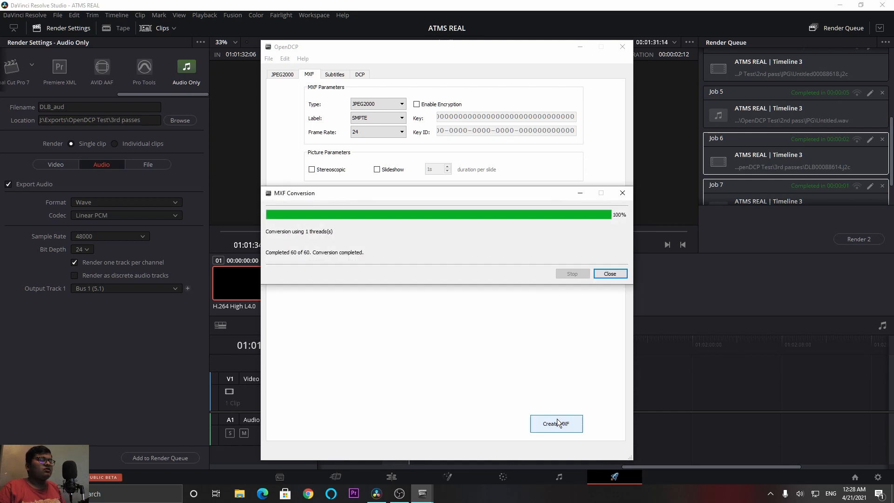
pyautogui.click(609, 275)
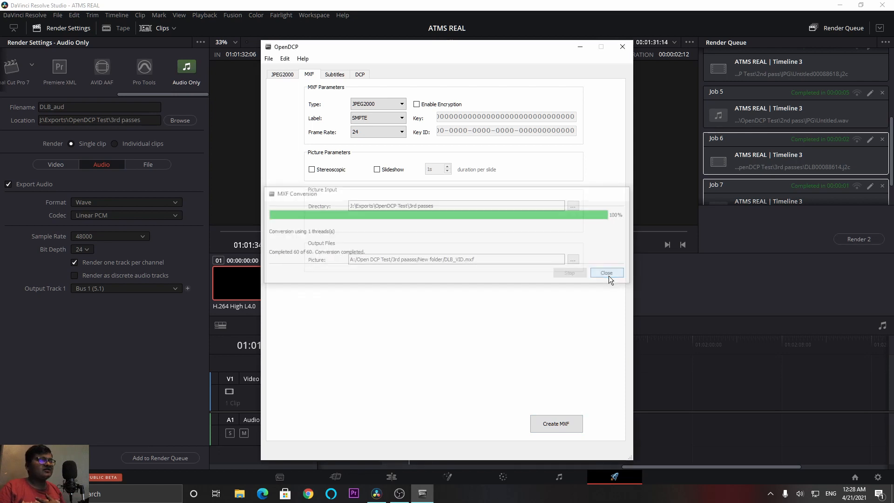
# Step: Set the MXF type to WAV and choose 5.1 as the sound output
pyautogui.click(334, 75)
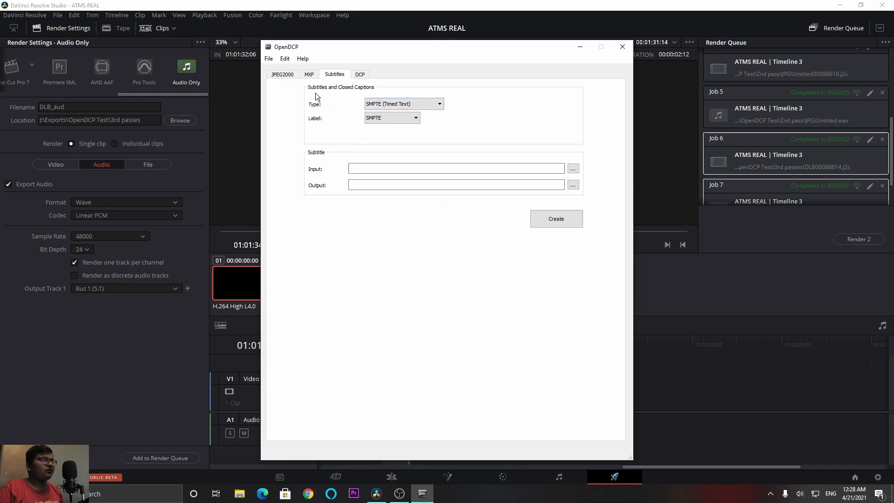
pyautogui.click(308, 74)
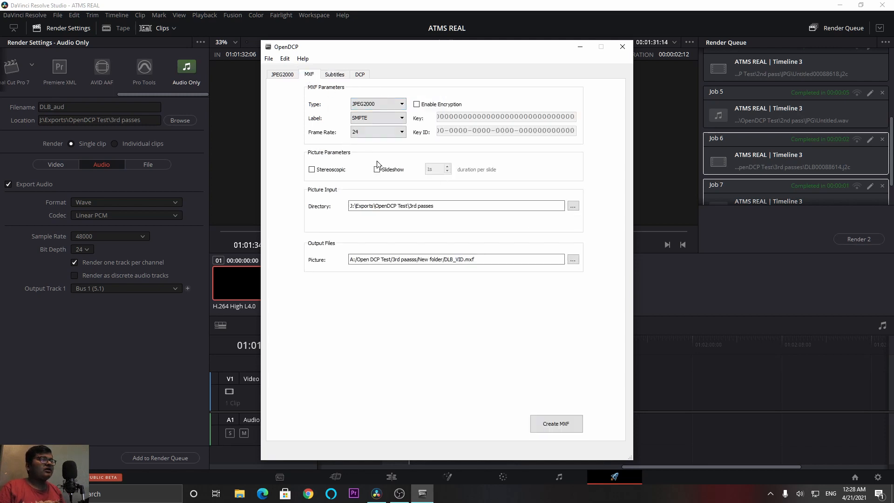
pyautogui.click(366, 104)
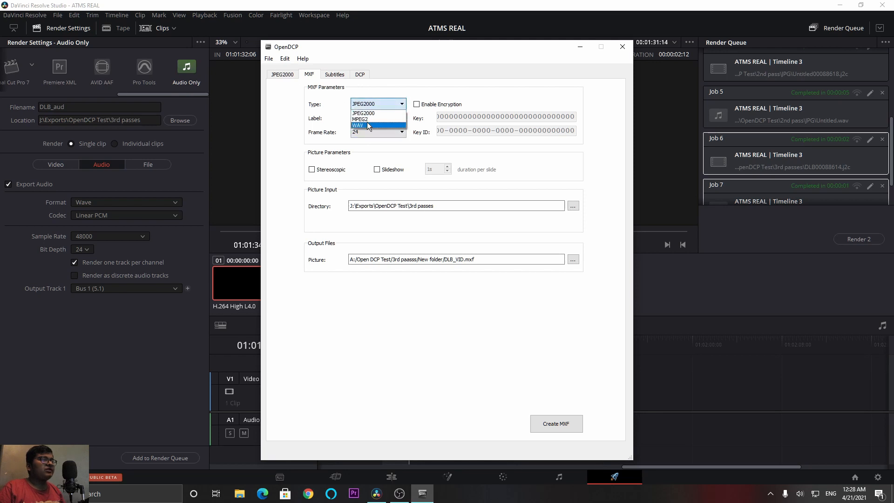
pyautogui.click(367, 122)
pyautogui.click(373, 197)
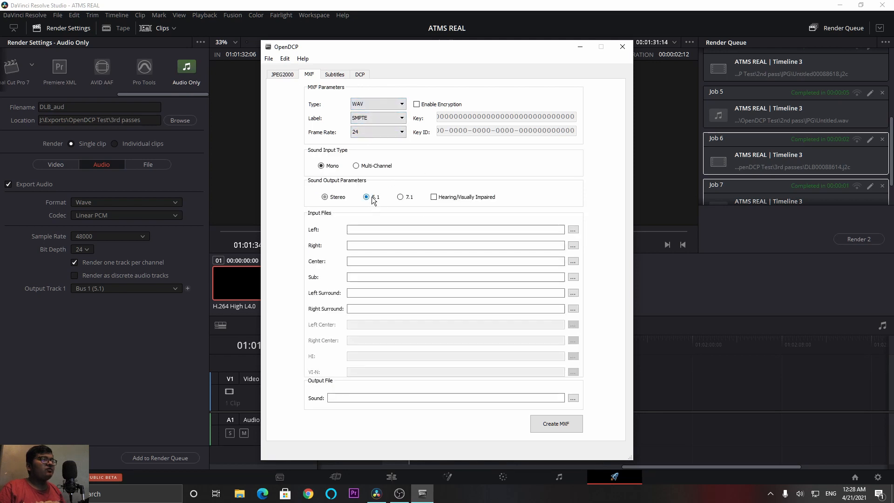
# Step: Assign DLB_aud_A01.wav to the Left channel and DLB_aud_A02.wav to the Right channel
pyautogui.click(572, 230)
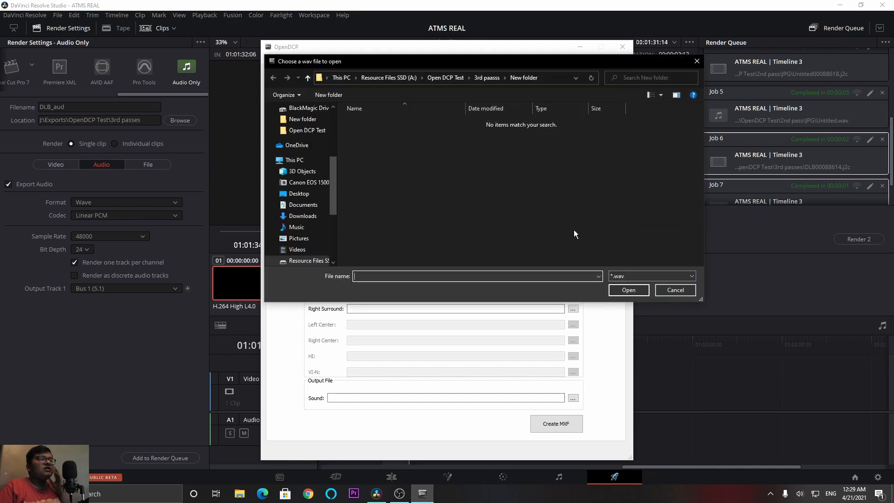
pyautogui.click(419, 121)
pyautogui.click(630, 289)
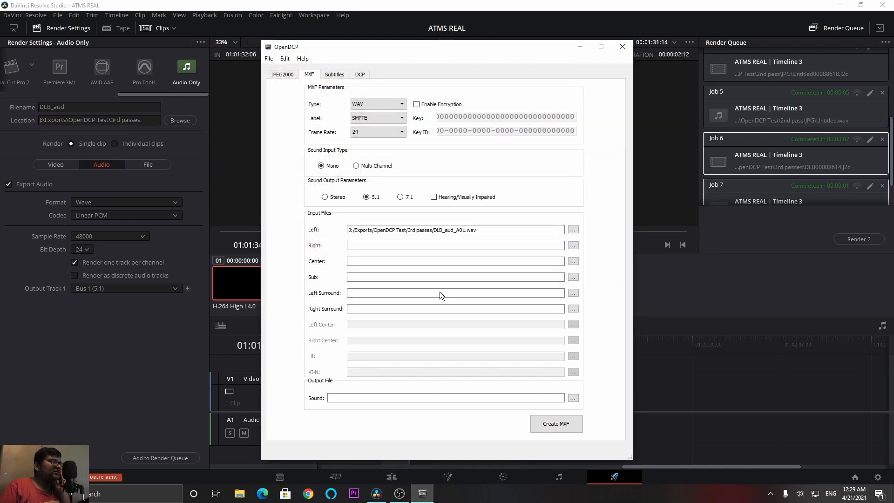
pyautogui.click(577, 246)
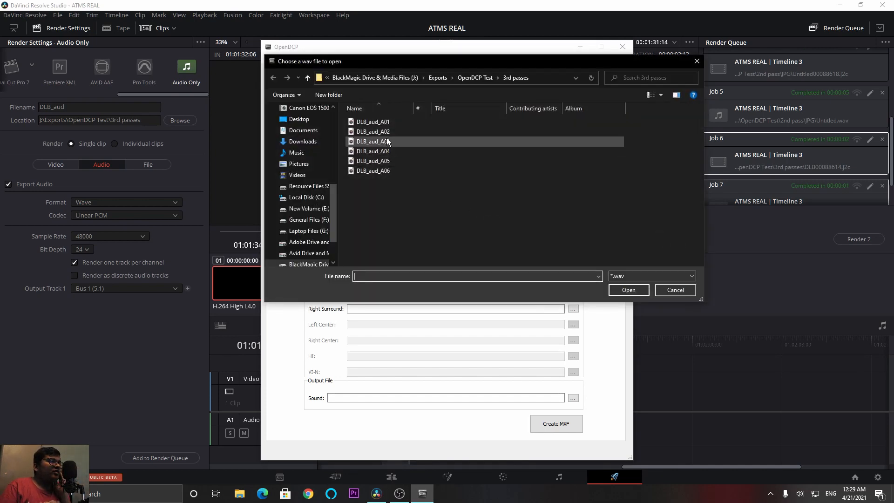
pyautogui.click(409, 131)
pyautogui.click(628, 290)
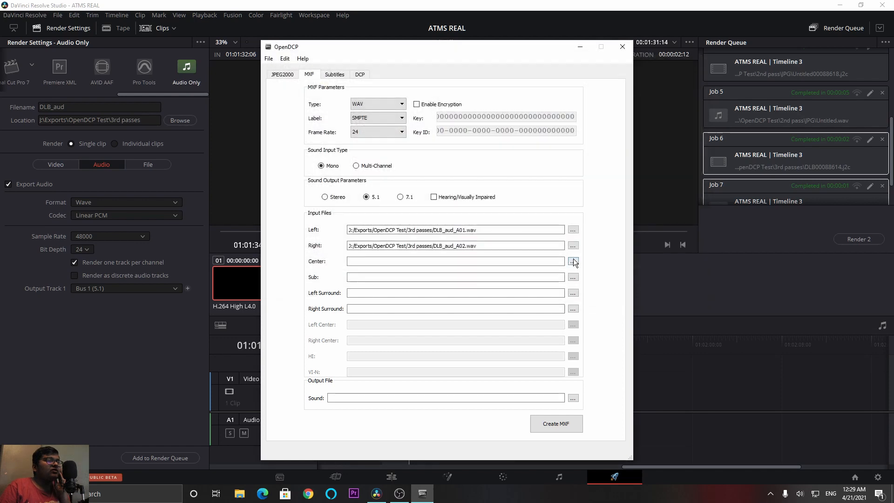
# Step: Assign DLB_aud_A03.wav to the Center channel and DLB_aud_A04.wav to the Sub channel
pyautogui.click(573, 260)
pyautogui.click(396, 141)
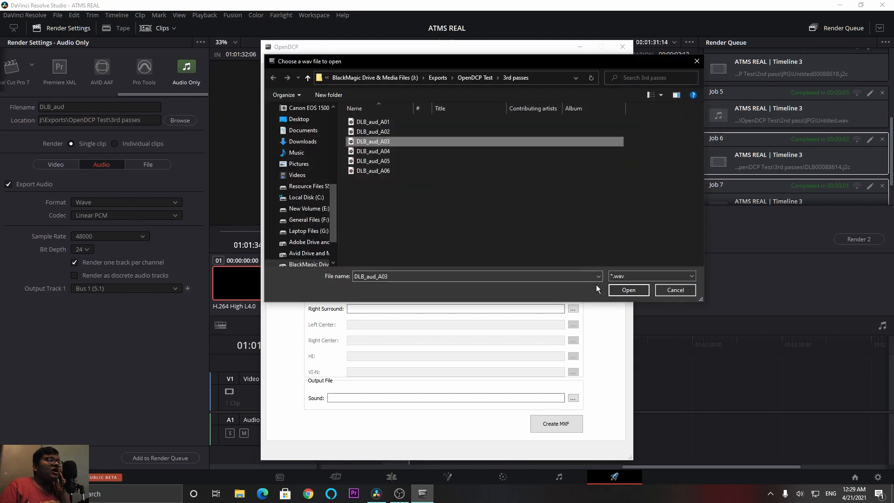
pyautogui.click(628, 290)
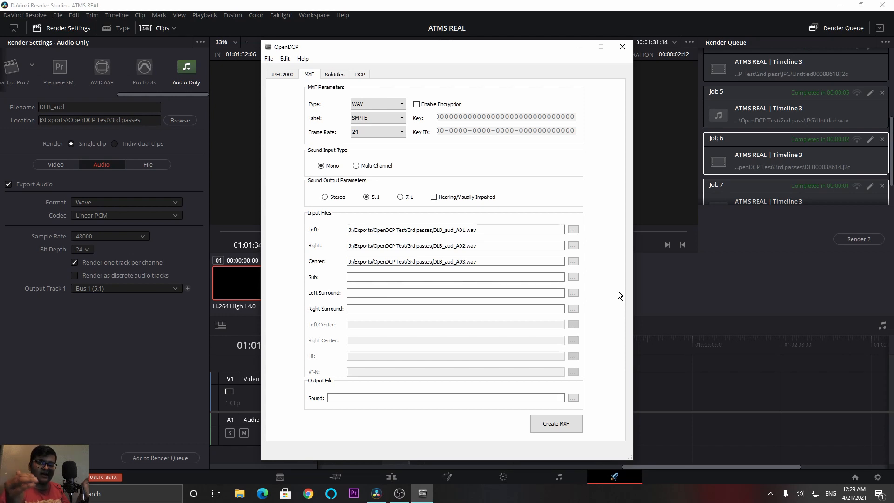
pyautogui.click(572, 278)
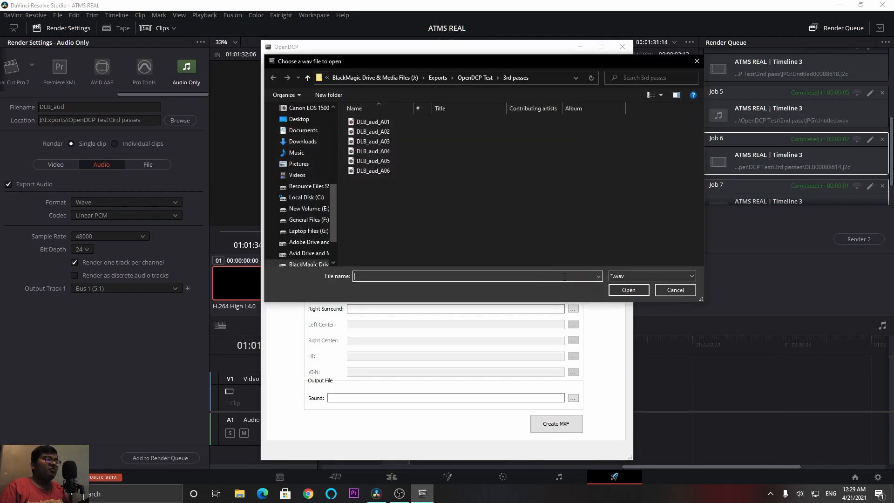
pyautogui.click(375, 151)
pyautogui.click(625, 290)
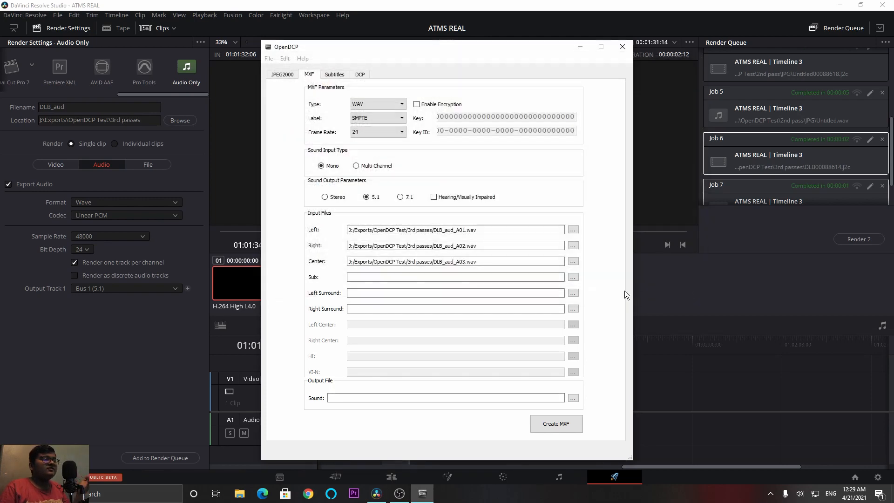
# Step: Assign DLB_aud_A05.wav to the Left Surround channel and DLB_aud_A06.wav to the Right Surround channel
pyautogui.click(570, 294)
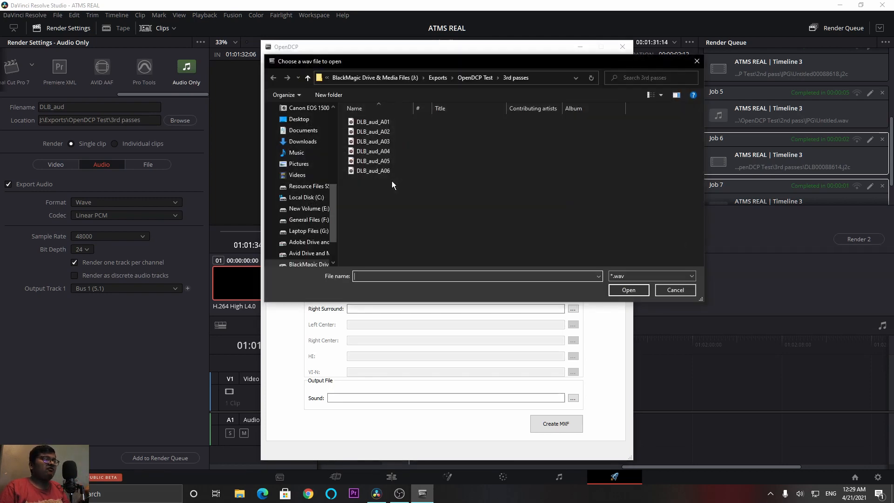
pyautogui.click(375, 161)
pyautogui.click(631, 290)
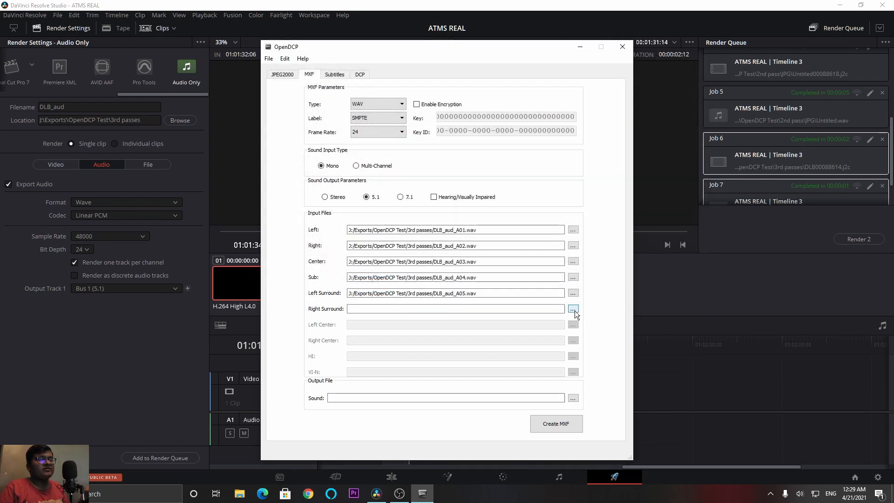
pyautogui.click(573, 309)
pyautogui.click(372, 171)
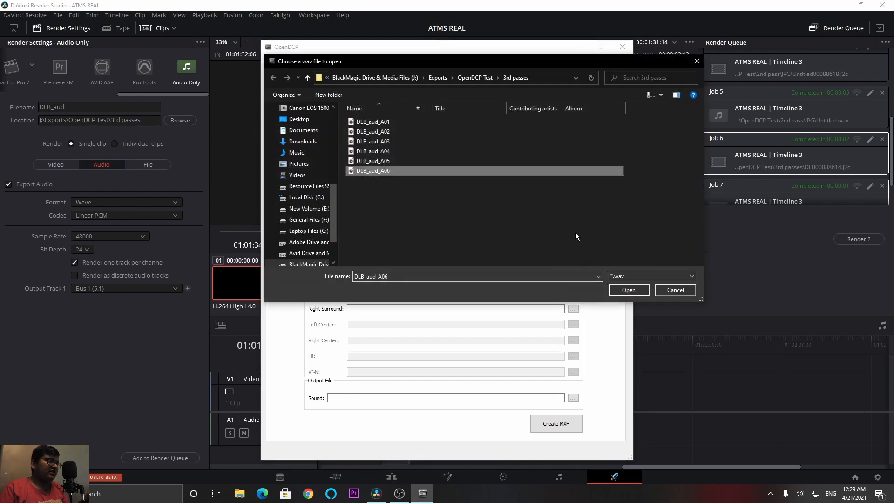
pyautogui.click(647, 295)
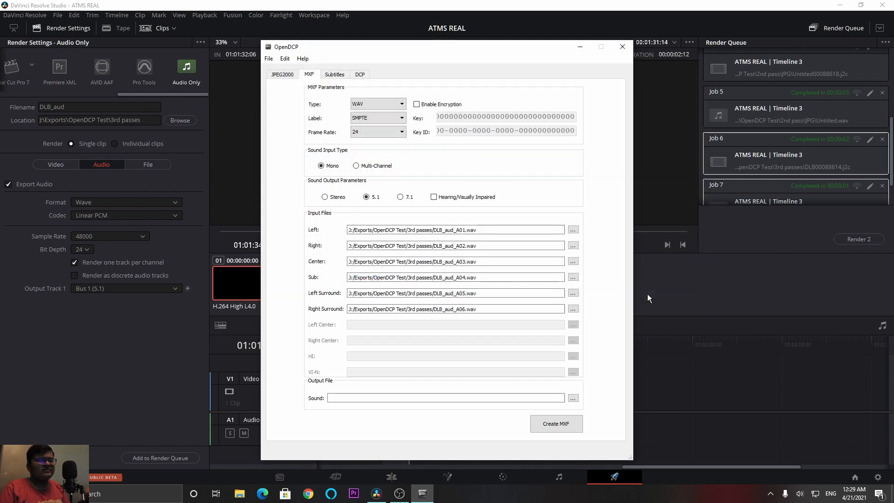
# Step: Start choosing the sound MXF output file and go to the Resource Files SSD (A:) drive
pyautogui.click(570, 400)
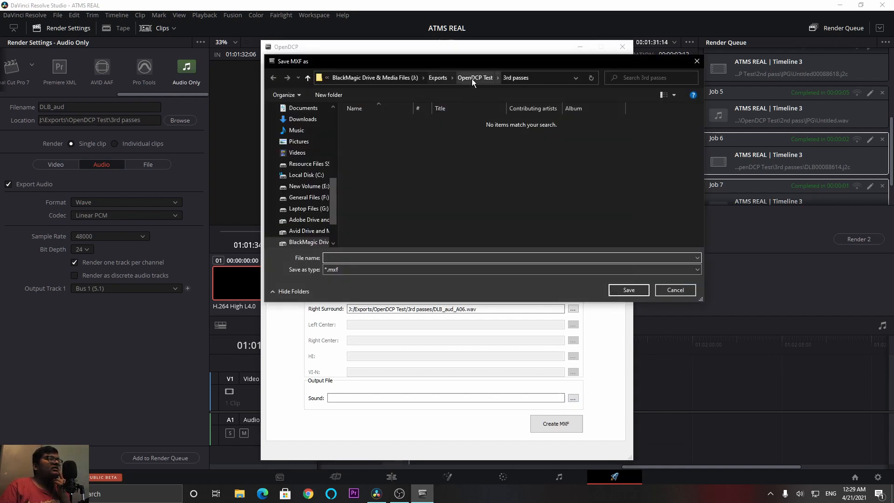
pyautogui.click(305, 164)
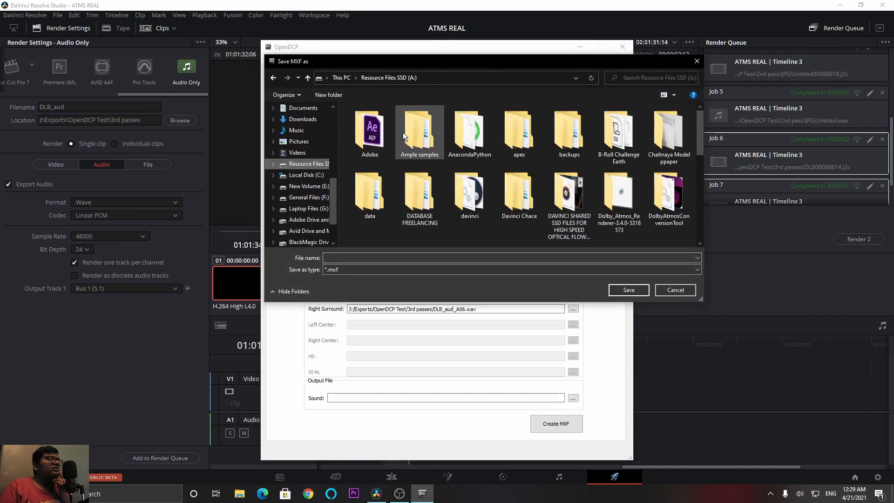
pyautogui.click(564, 192)
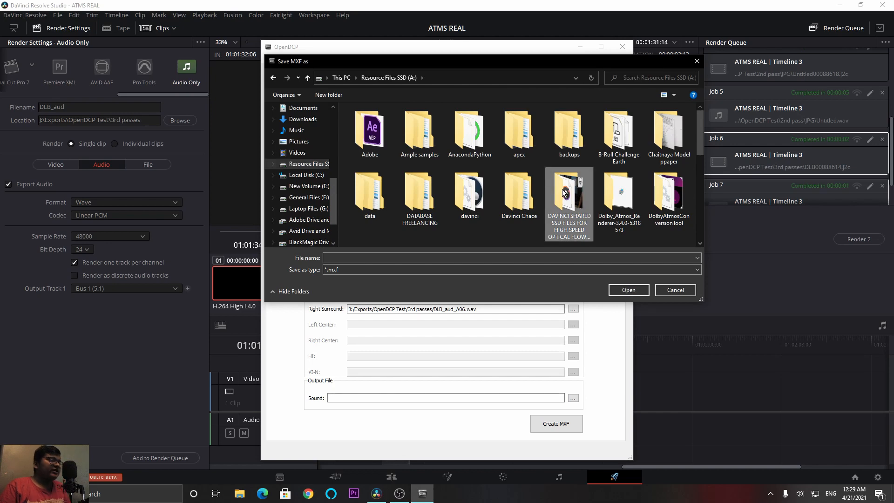
pyautogui.scroll(-5, 535, 182)
pyautogui.doubleClick(520, 148)
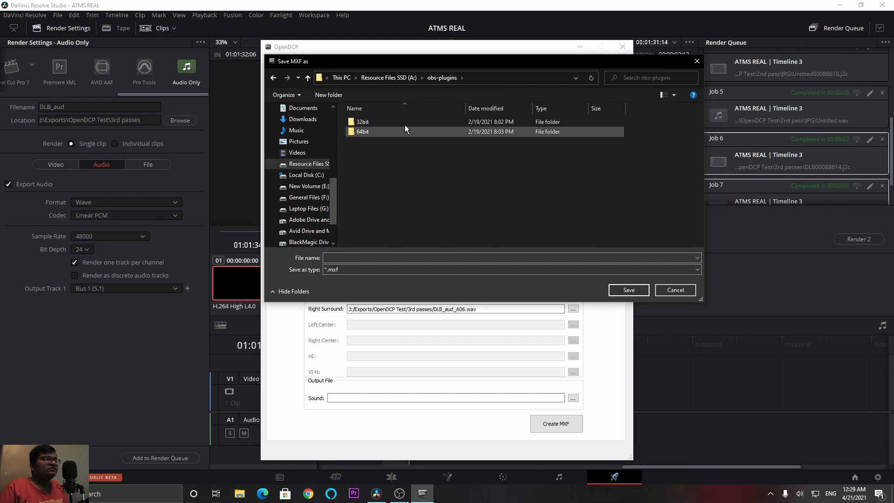
pyautogui.click(398, 79)
# Step: Browse to the New folder directory inside Open DCP Test > 3rd paasss as the sound output location
pyautogui.click(607, 138)
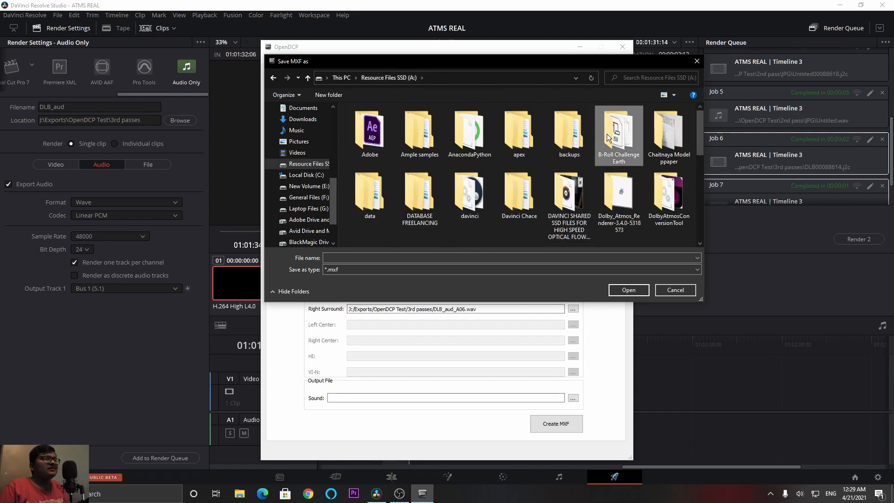
pyautogui.scroll(-5, 607, 133)
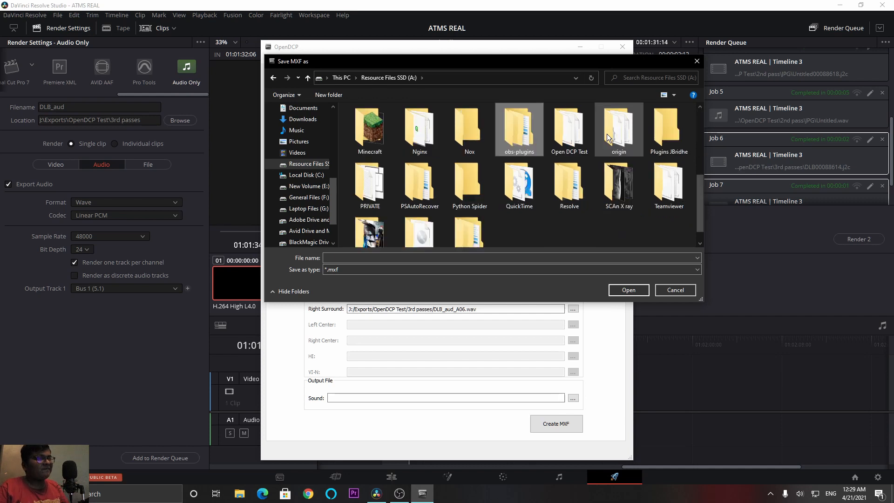
pyautogui.doubleClick(572, 135)
pyautogui.doubleClick(389, 122)
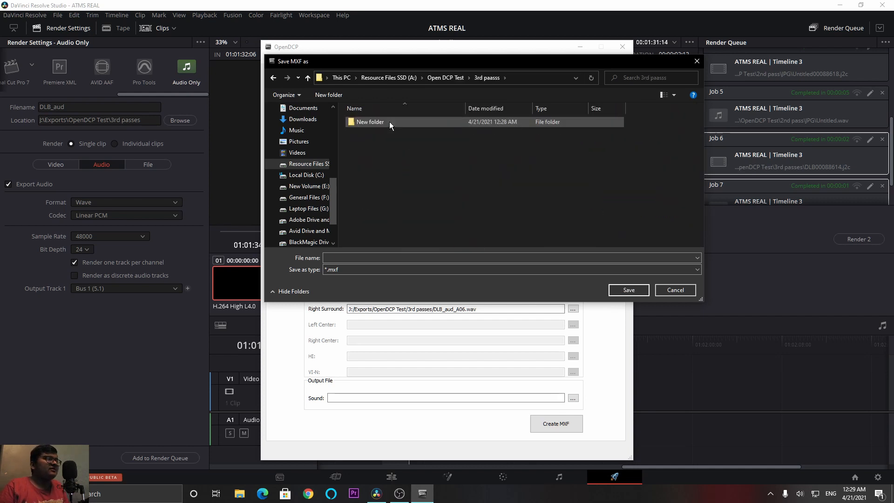
pyautogui.doubleClick(389, 122)
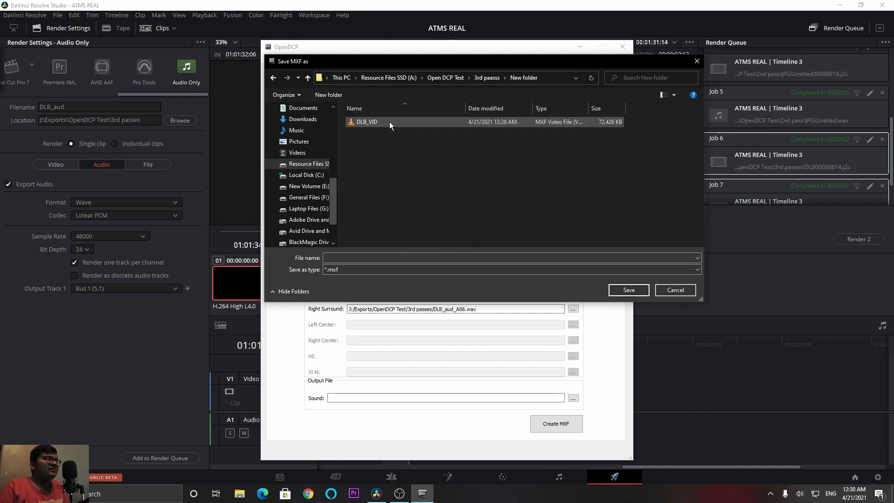
# Step: Save the sound output file as DLB_AUD and create the audio MXF
pyautogui.click(533, 256)
pyautogui.write('DL')
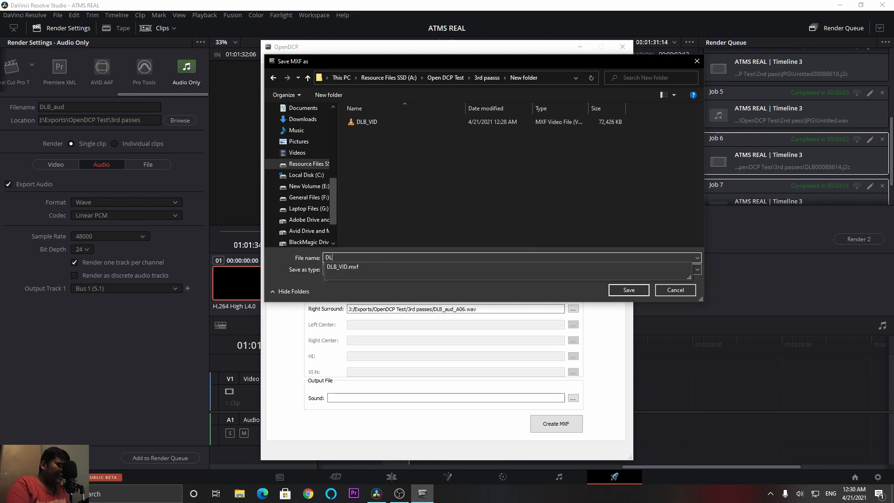
pyautogui.write('B_AUD')
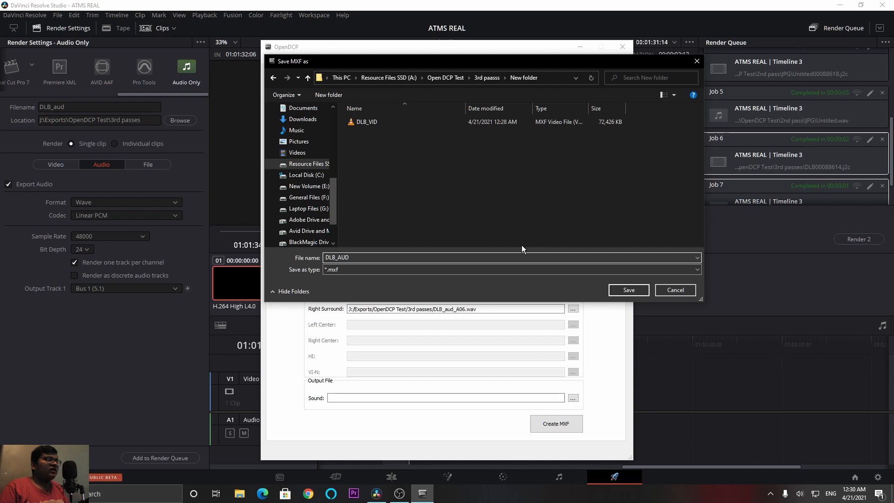
pyautogui.click(628, 289)
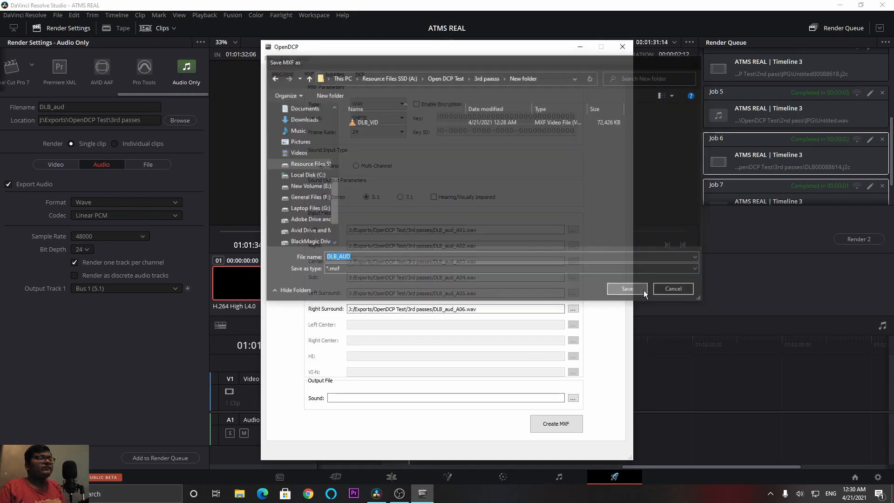
pyautogui.click(566, 415)
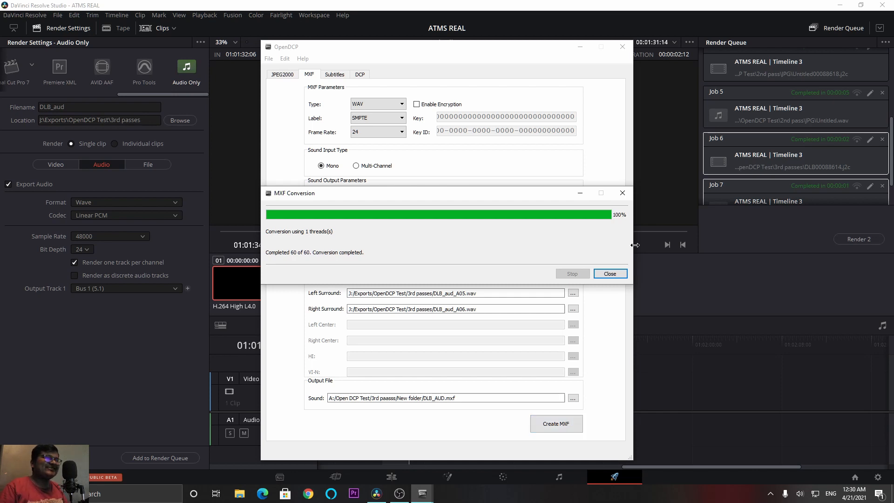
pyautogui.click(609, 274)
# Step: Open the DCP Title Generator and set the film title to LOL and the type to Test
pyautogui.click(363, 75)
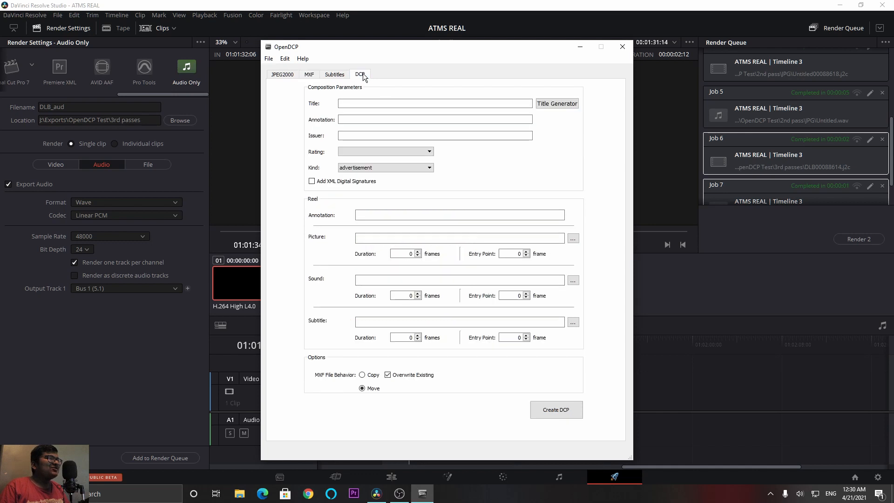
pyautogui.click(553, 105)
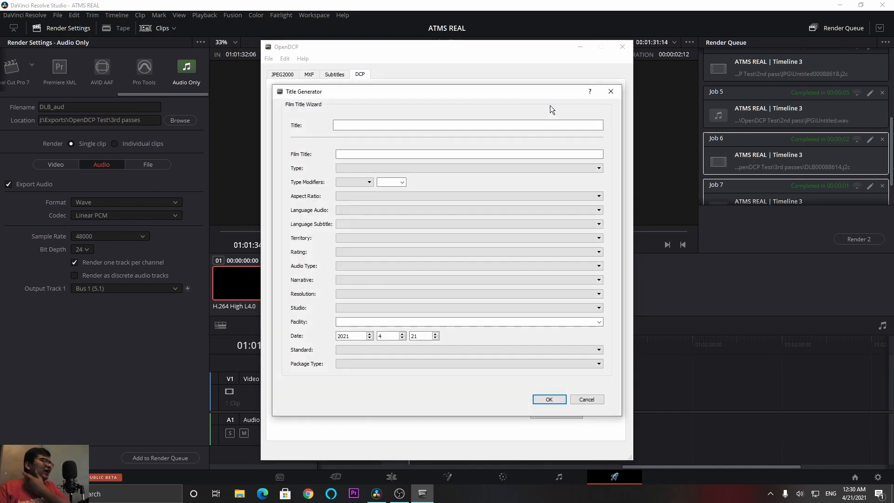
pyautogui.click(382, 156)
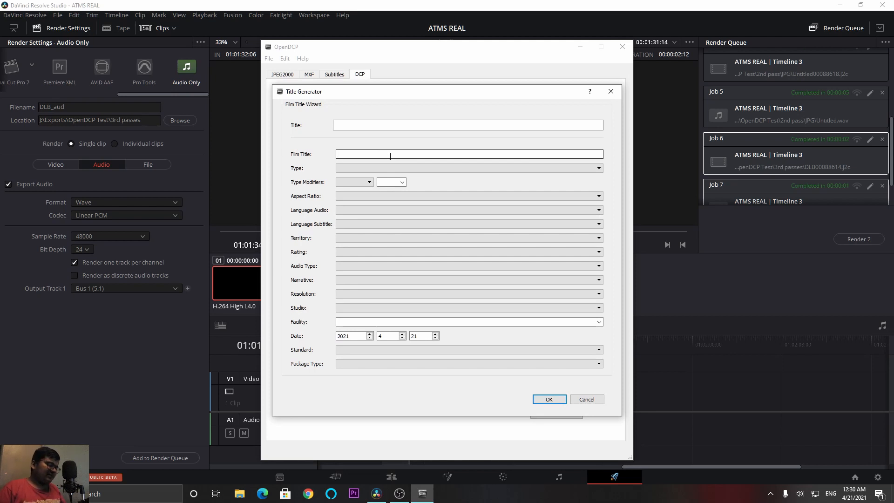
pyautogui.write('LOL')
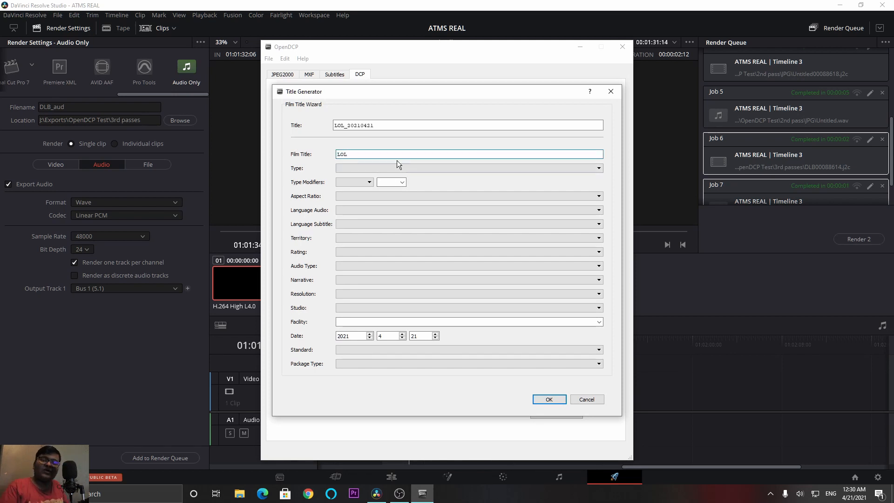
pyautogui.click(373, 167)
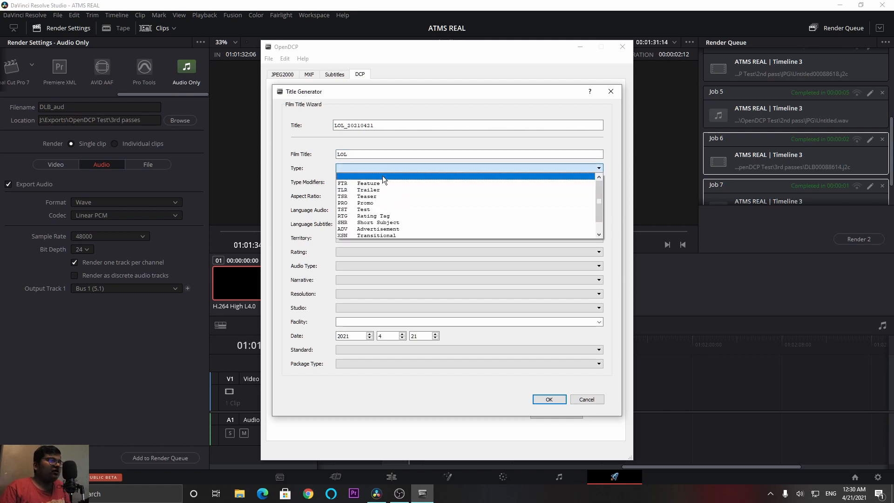
pyautogui.click(373, 209)
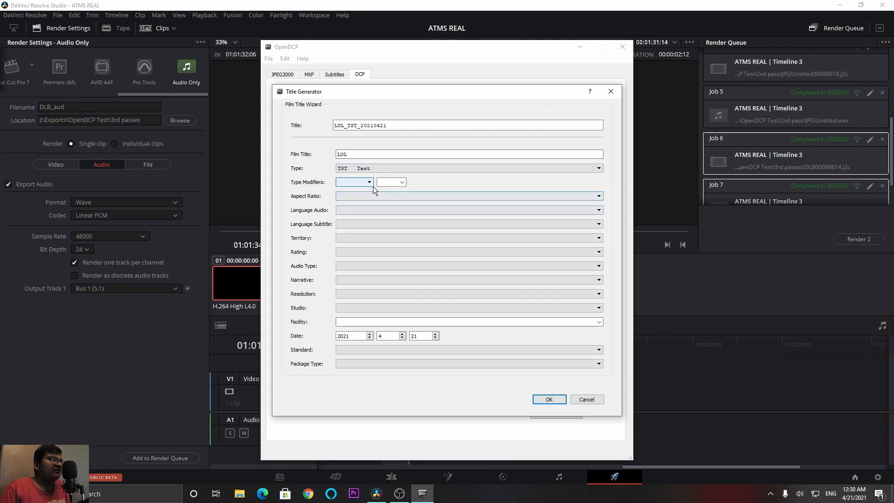
# Step: Set the type modifiers to 2D and 24 and the aspect ratio to Scope (2.39:1)
pyautogui.click(365, 181)
pyautogui.click(363, 196)
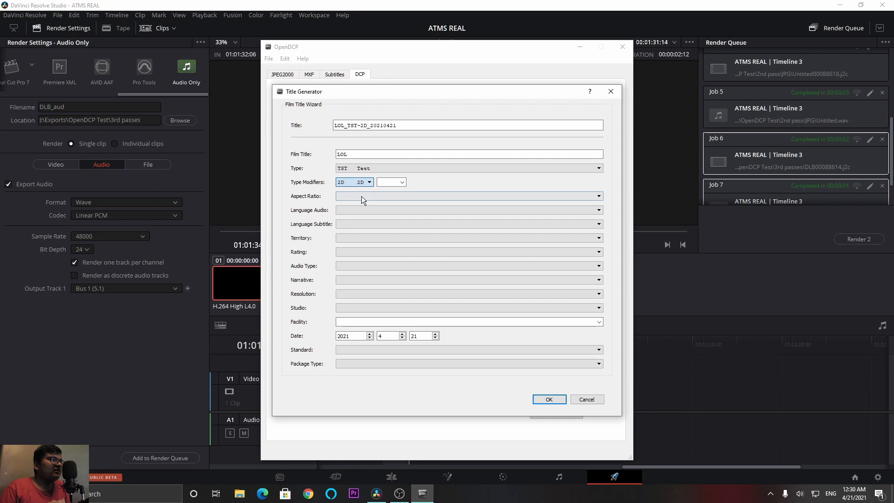
pyautogui.click(402, 182)
pyautogui.click(394, 193)
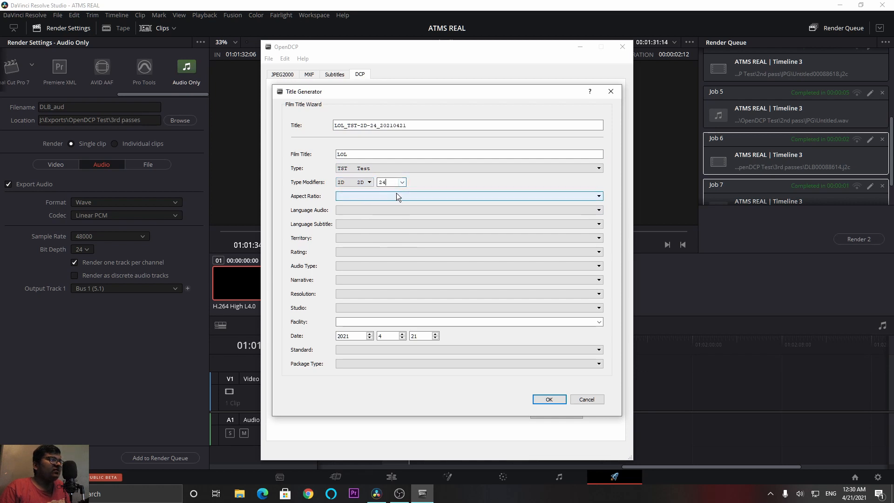
pyautogui.click(396, 195)
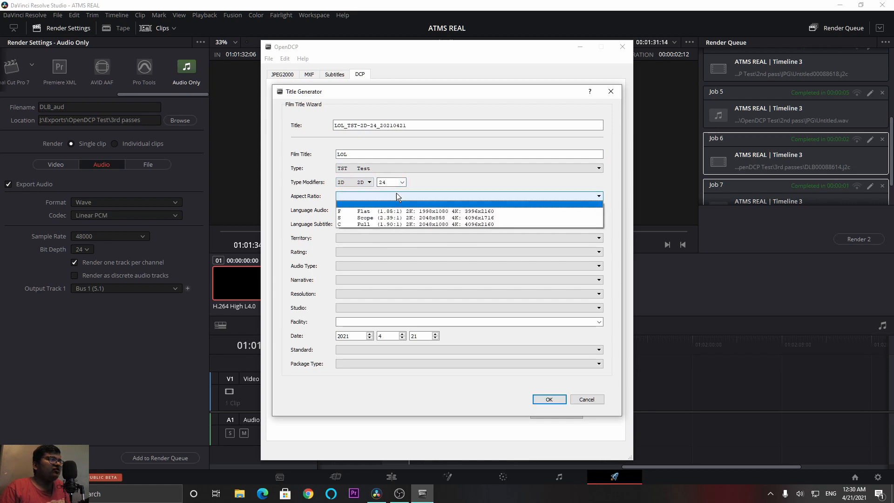
pyautogui.click(396, 217)
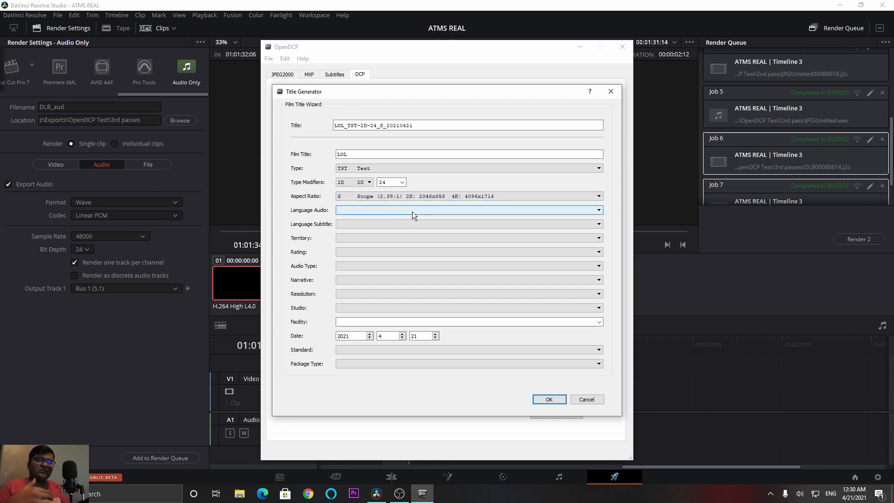
# Step: Set the audio language to English and the subtitle language to No Subtitle
pyautogui.click(412, 211)
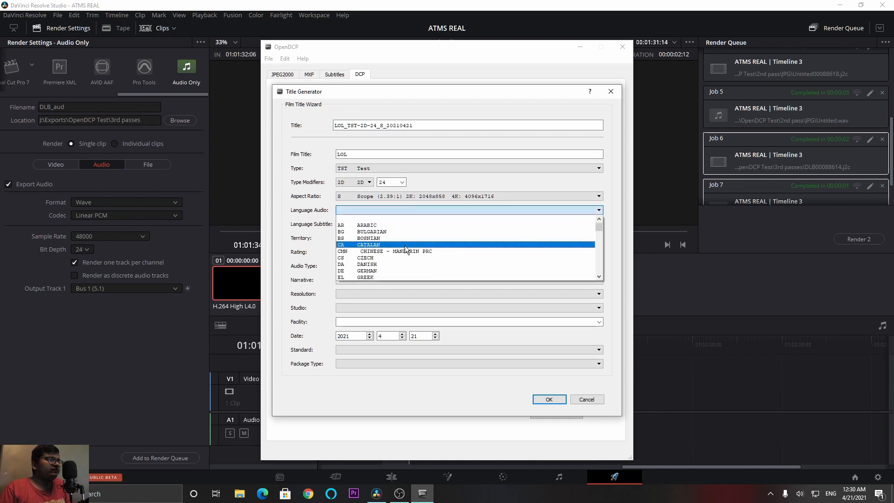
pyautogui.scroll(-1, 406, 245)
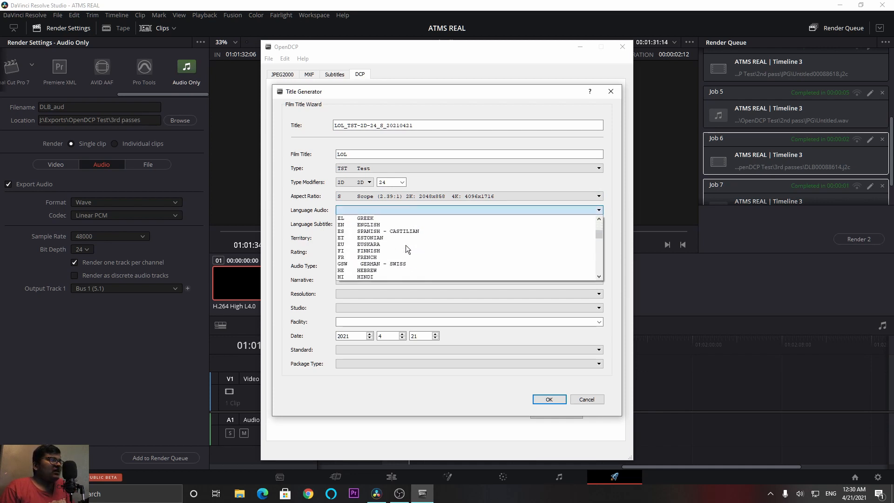
pyautogui.click(383, 225)
pyautogui.click(384, 225)
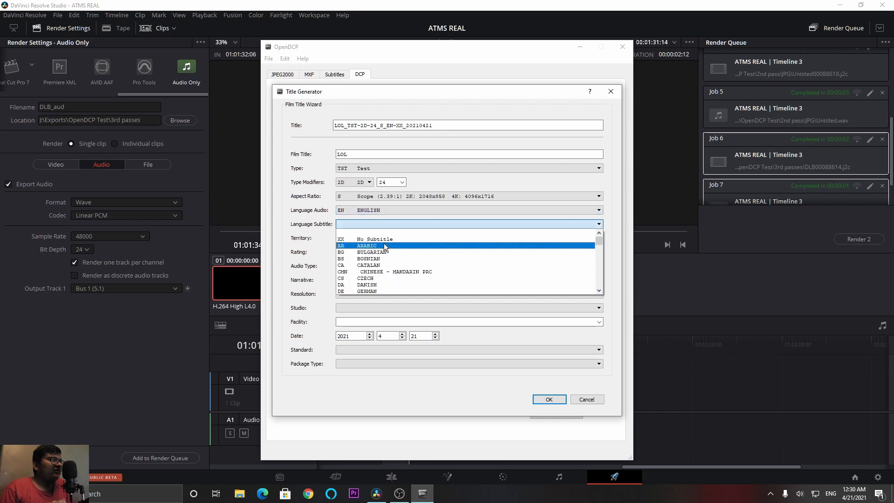
pyautogui.click(384, 243)
# Step: Set the territory to United States and the rating to General Admission
pyautogui.click(384, 241)
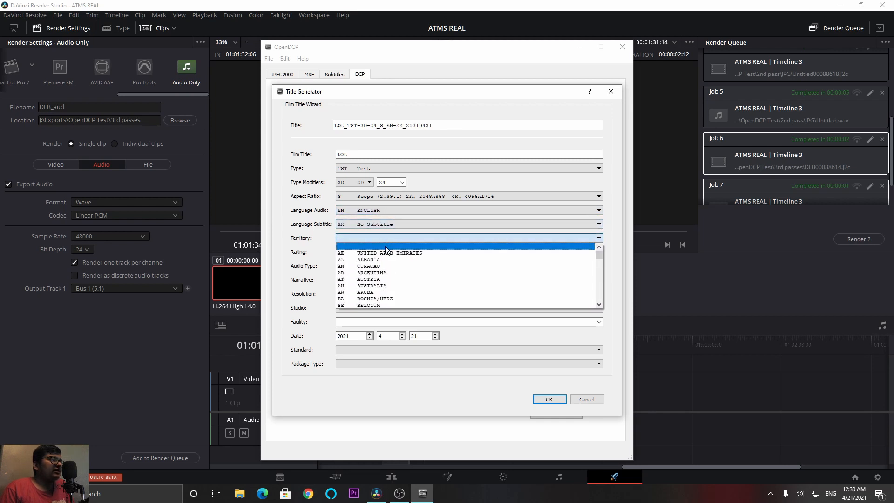
pyautogui.scroll(-8, 388, 270)
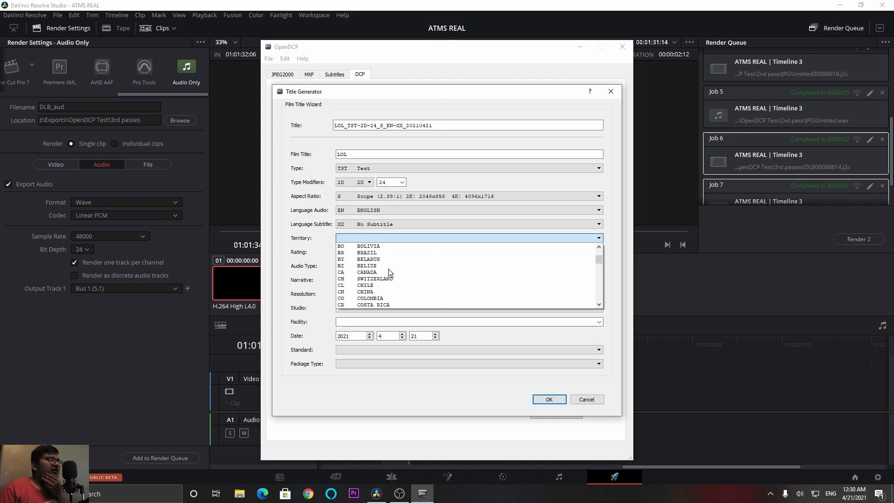
pyautogui.scroll(-15, 388, 269)
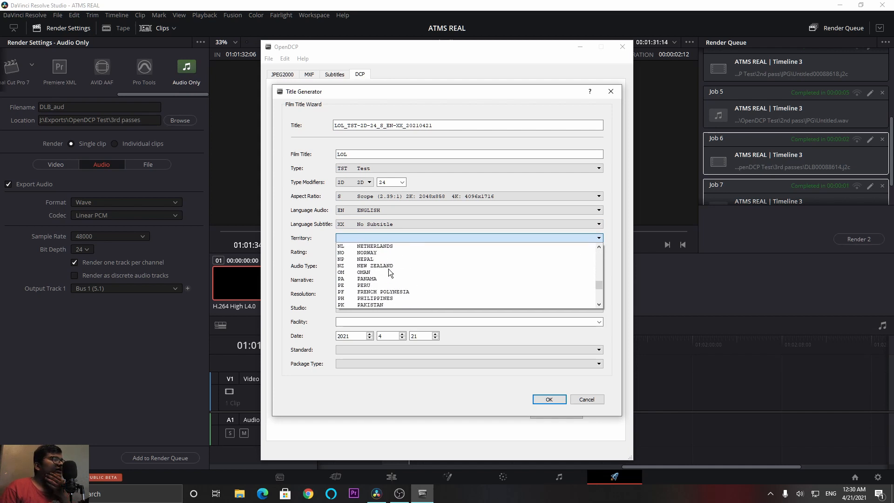
pyautogui.scroll(-2, 388, 269)
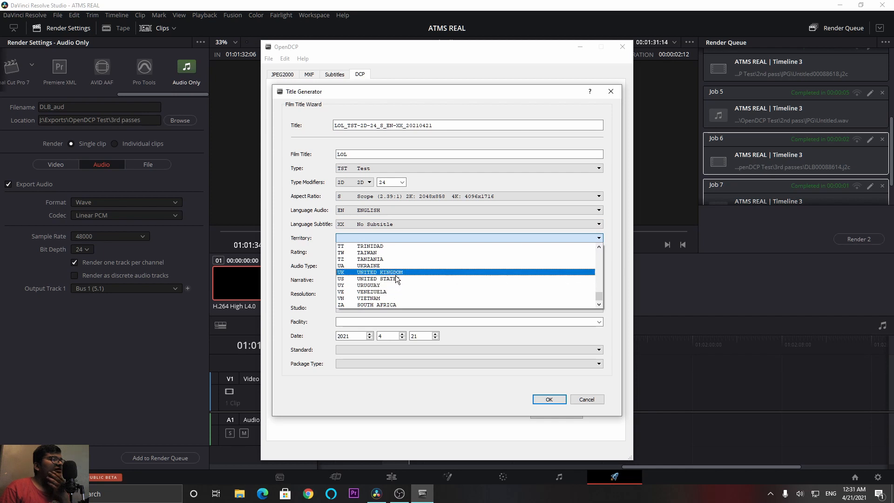
pyautogui.click(395, 278)
pyautogui.click(398, 251)
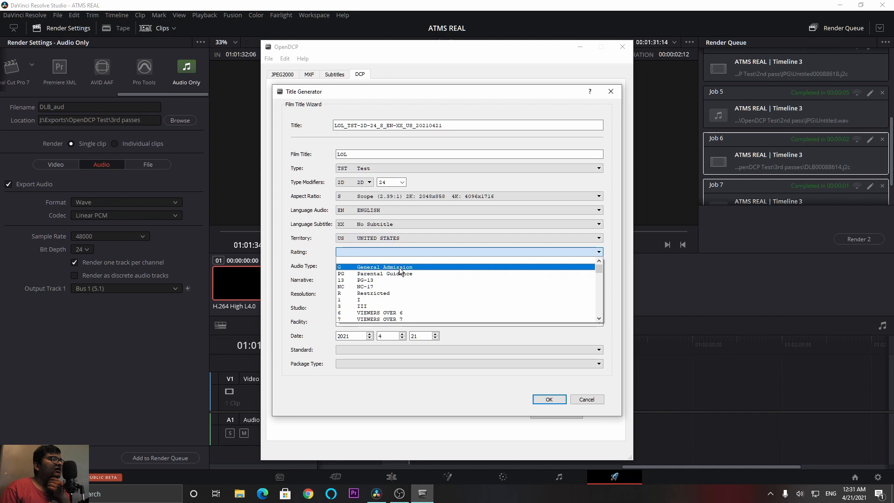
pyautogui.click(399, 268)
# Step: Set the audio type to 5.1 and the narrative language to English
pyautogui.click(398, 266)
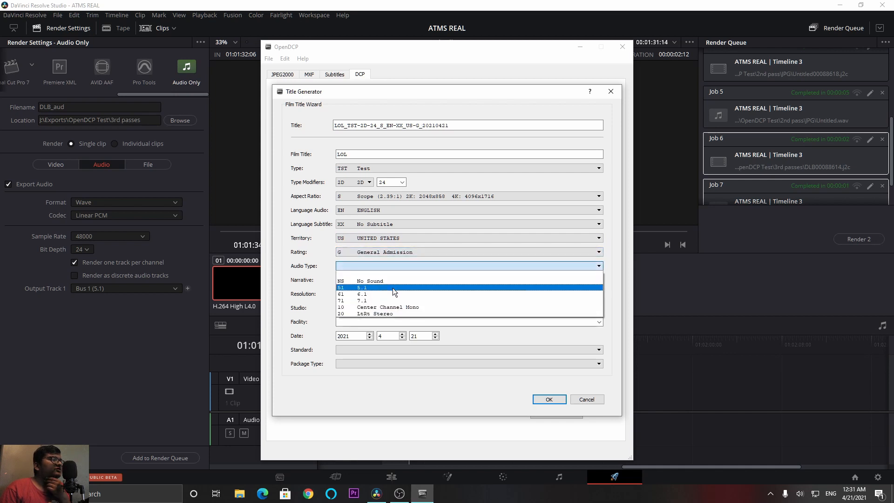
pyautogui.click(393, 287)
pyautogui.click(395, 281)
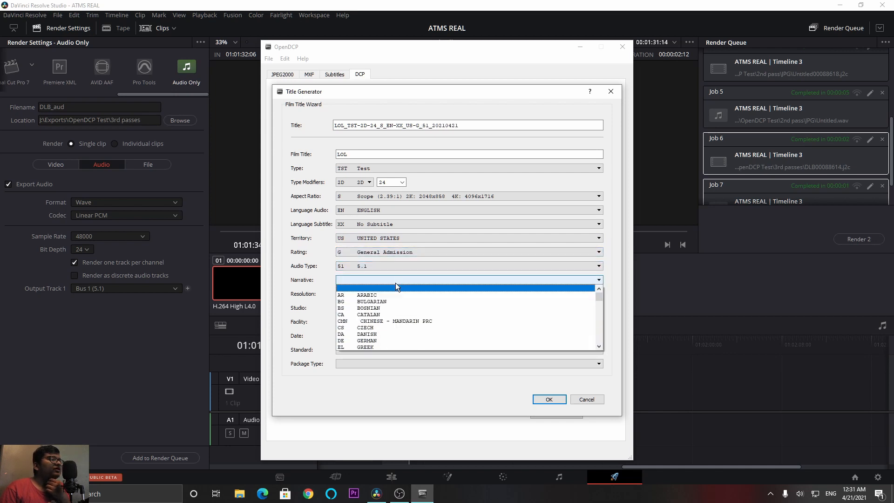
pyautogui.scroll(-2, 391, 317)
pyautogui.click(391, 313)
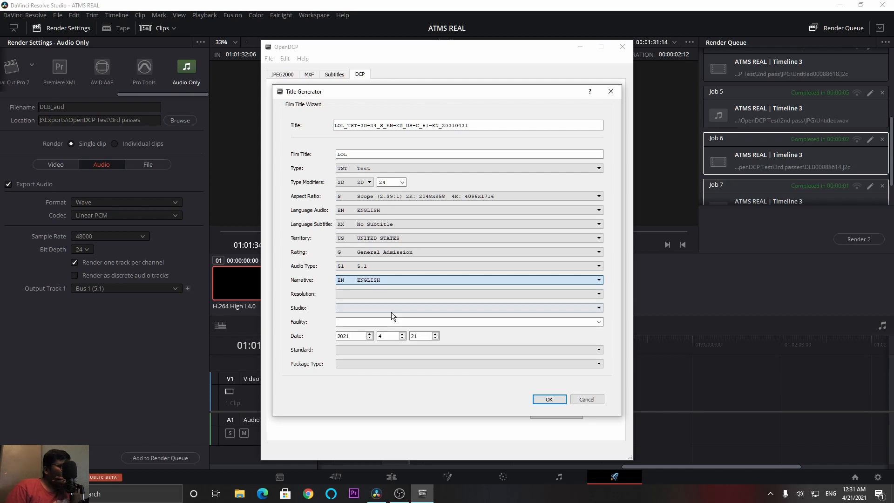
# Step: Set the title's resolution to 2K, leave the studio blank, and set the facility to OPENDCP
pyautogui.click(393, 294)
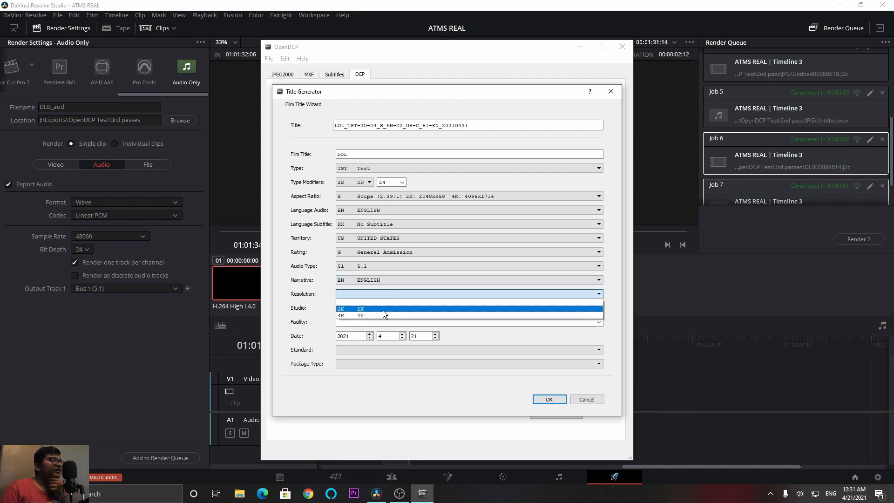
pyautogui.click(383, 310)
pyautogui.click(383, 309)
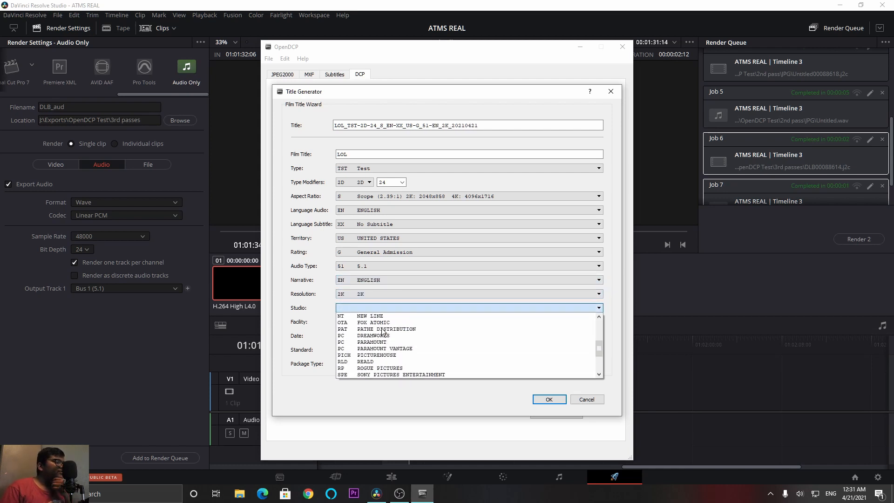
pyautogui.scroll(-3, 383, 331)
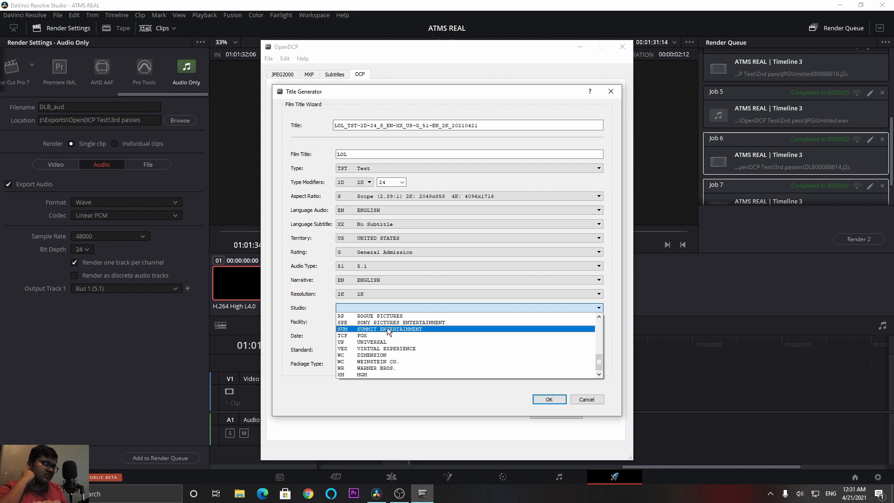
pyautogui.click(313, 292)
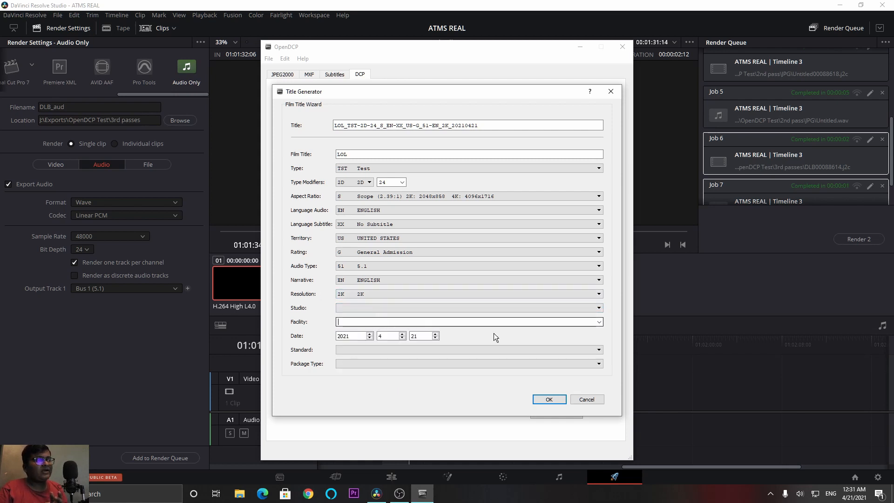
pyautogui.click(599, 322)
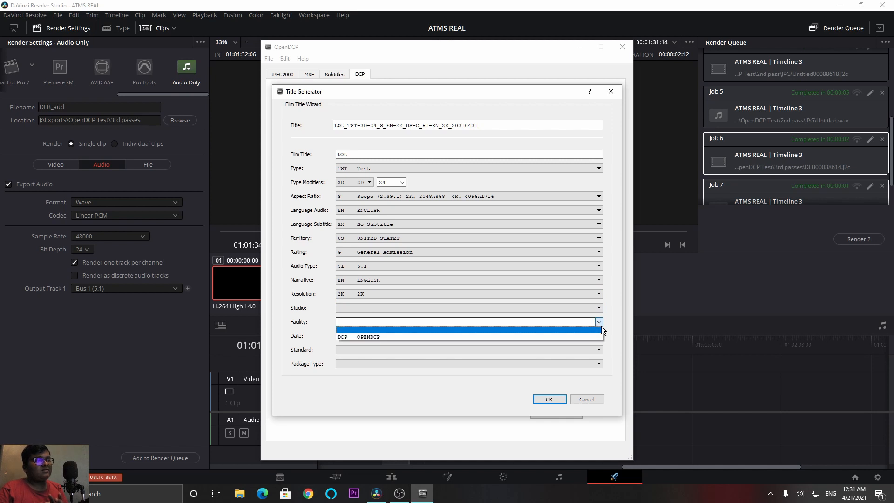
pyautogui.click(572, 334)
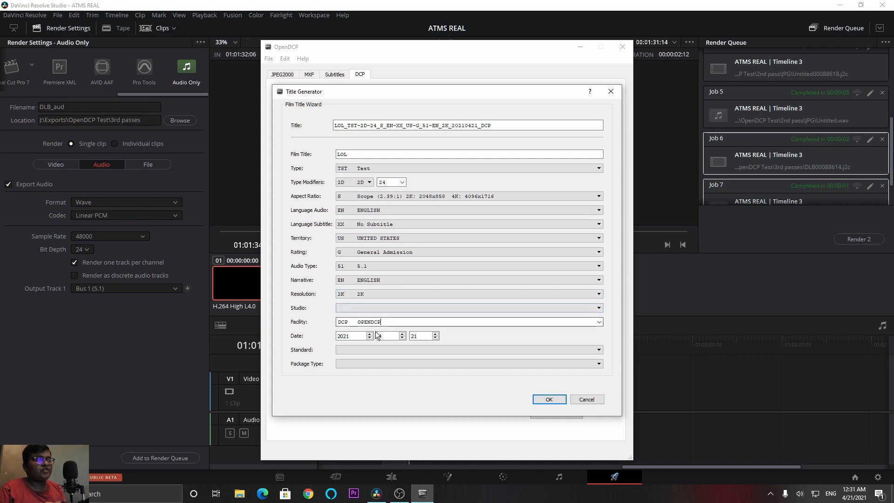
# Step: Set the standard to SMPTE and the package type to Original Version, and accept the generated title
pyautogui.click(388, 350)
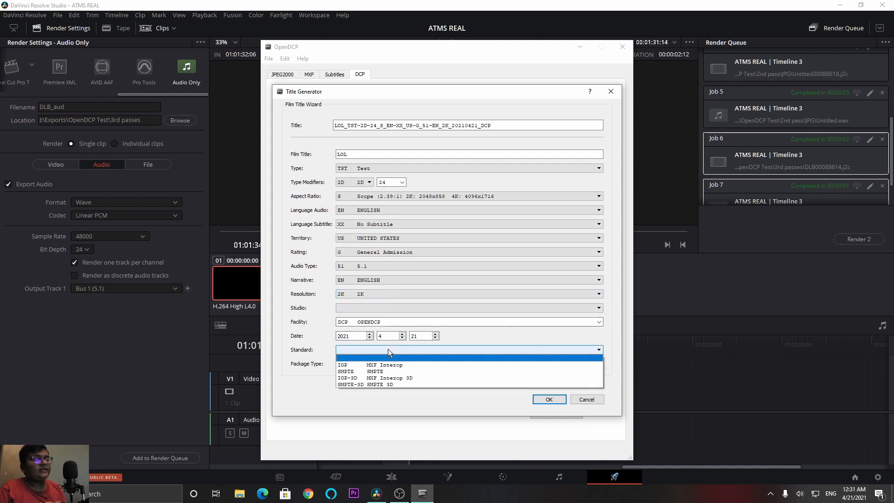
pyautogui.click(389, 372)
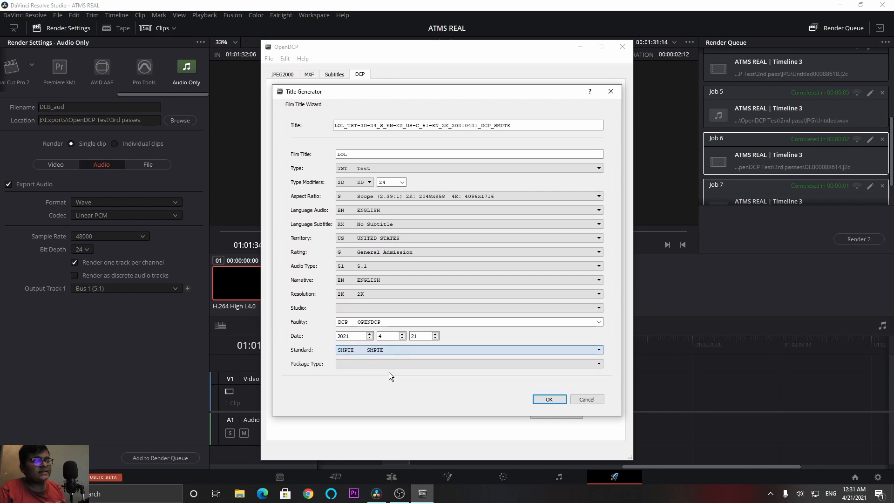
pyautogui.click(391, 365)
pyautogui.click(386, 377)
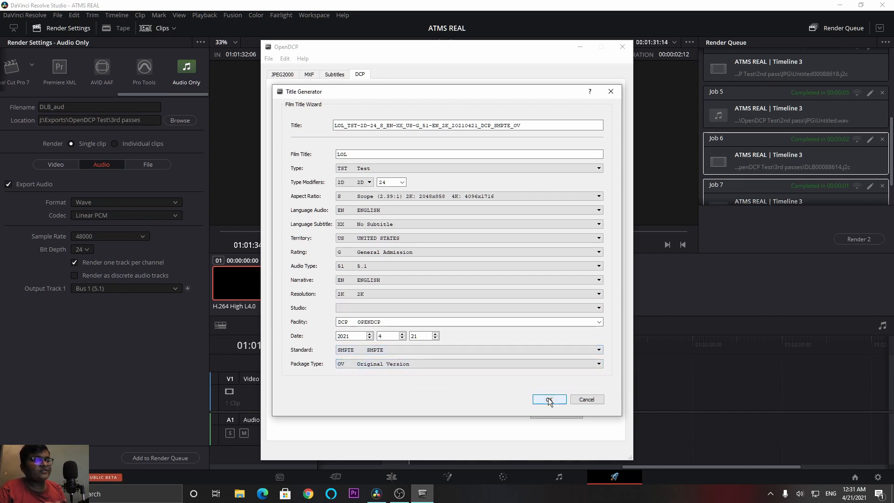
pyautogui.click(548, 398)
# Step: Enter a hyphen as both the annotation and the issuer in the composition parameters
pyautogui.click(398, 119)
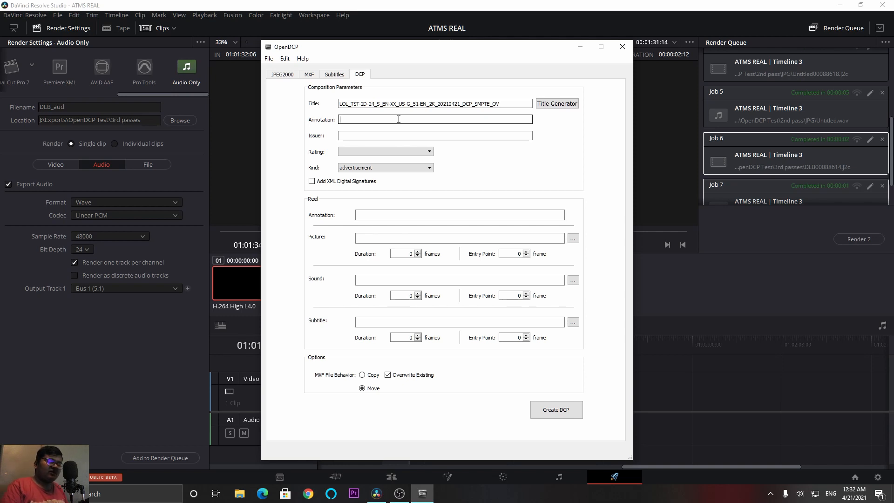
pyautogui.click(380, 133)
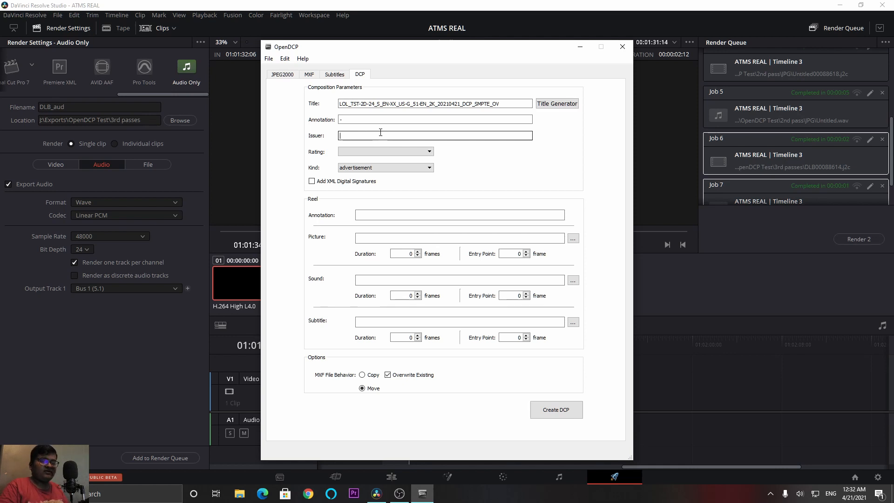
# Step: Set the composition's rating to G and its kind to test
pyautogui.click(375, 151)
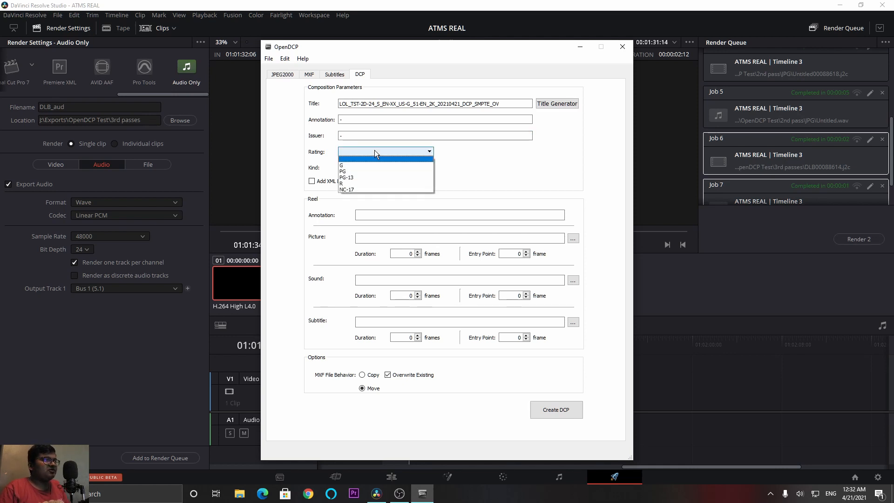
pyautogui.click(355, 165)
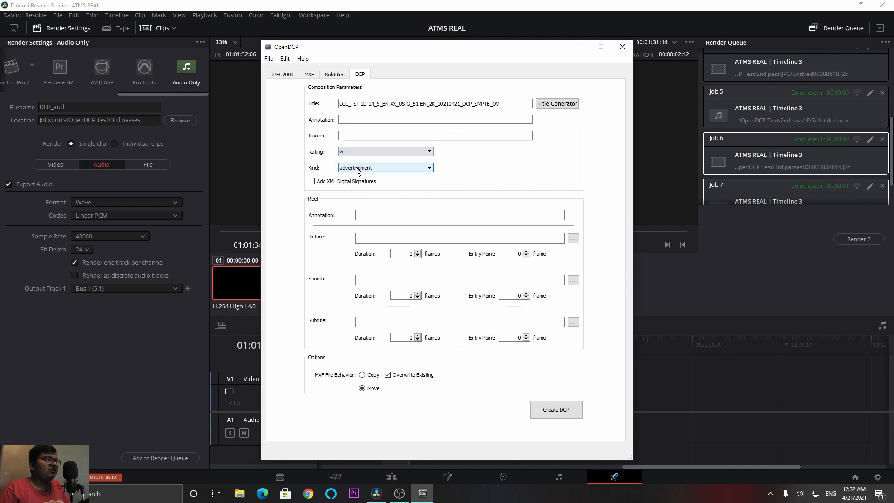
pyautogui.click(355, 168)
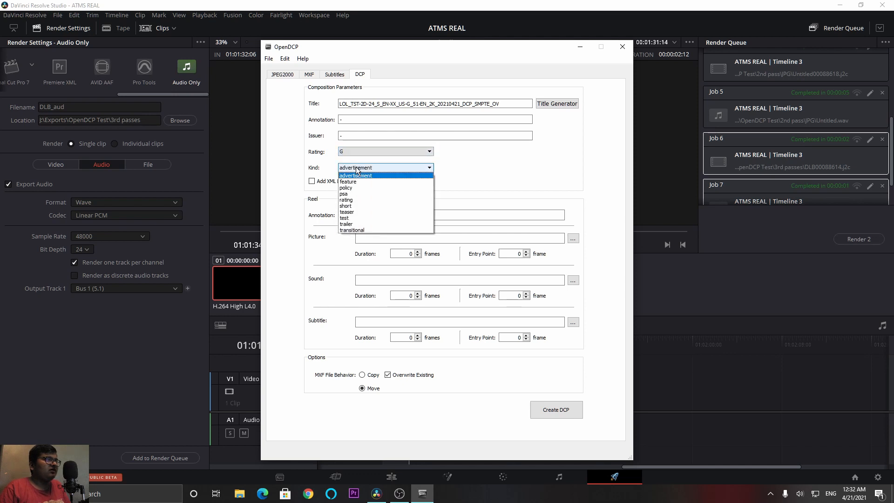
pyautogui.click(352, 217)
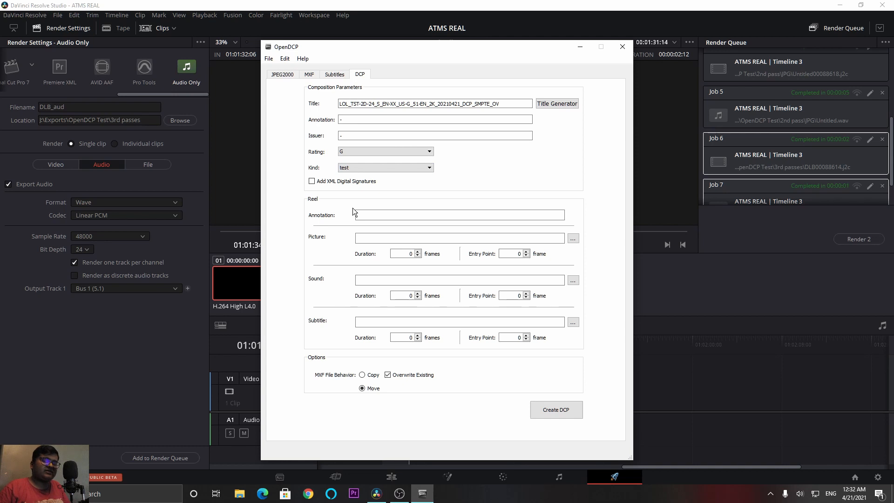
pyautogui.click(412, 169)
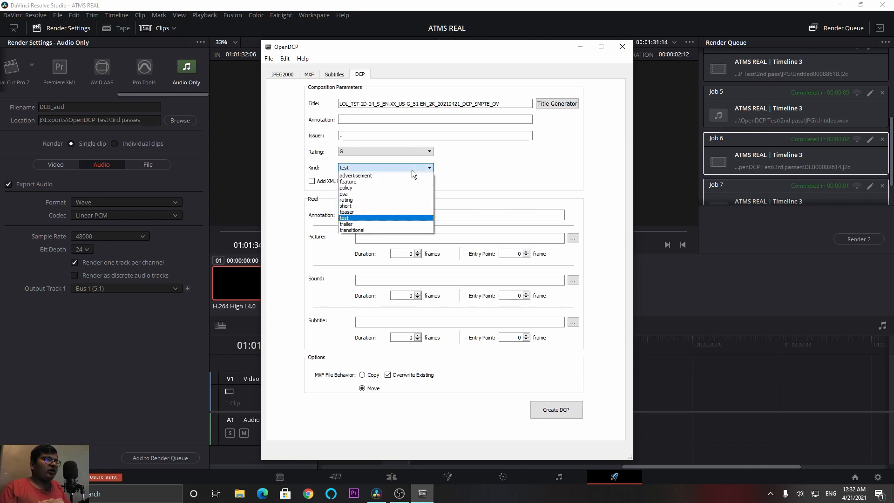
pyautogui.click(490, 163)
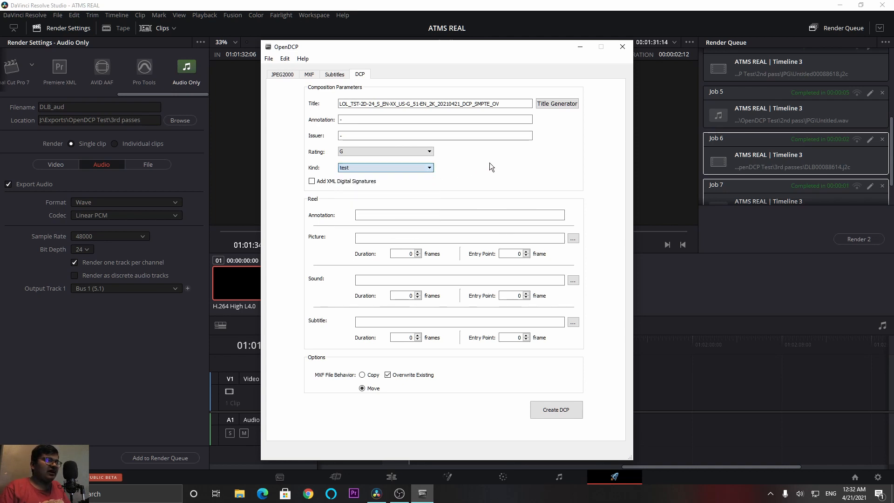
# Step: Enter 01_ as the reel's annotation
pyautogui.click(450, 215)
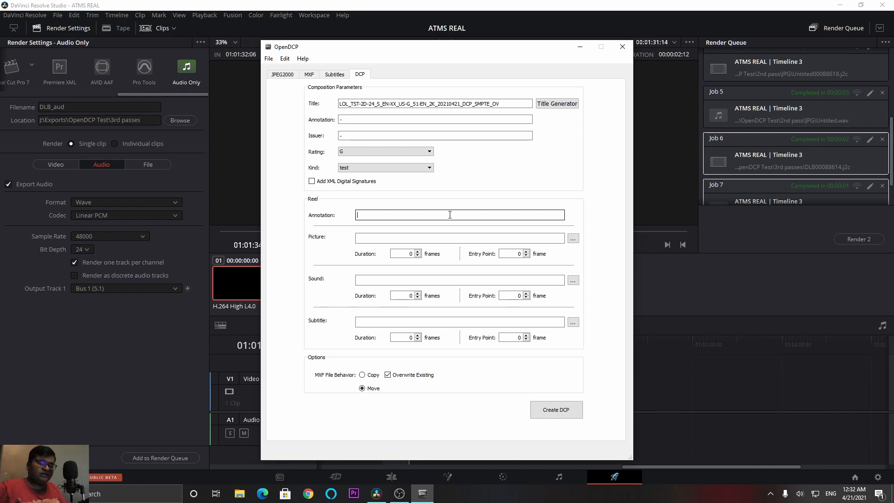
pyautogui.click(449, 215)
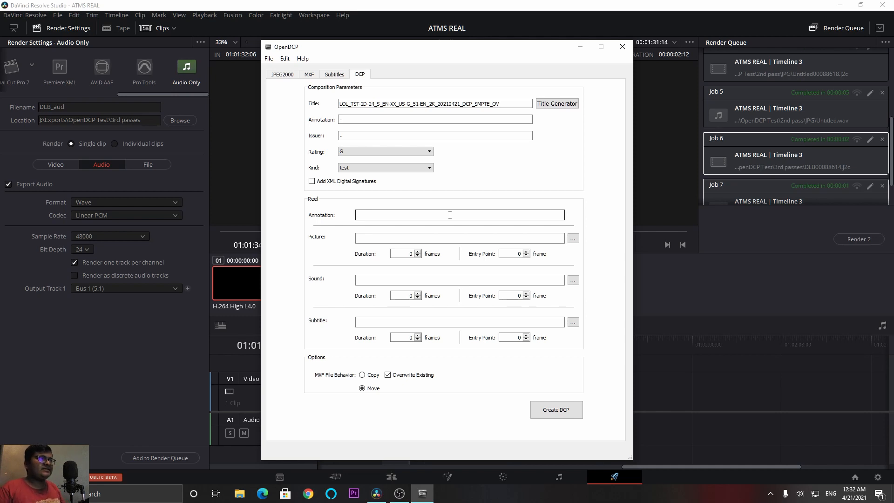
pyautogui.write('01_')
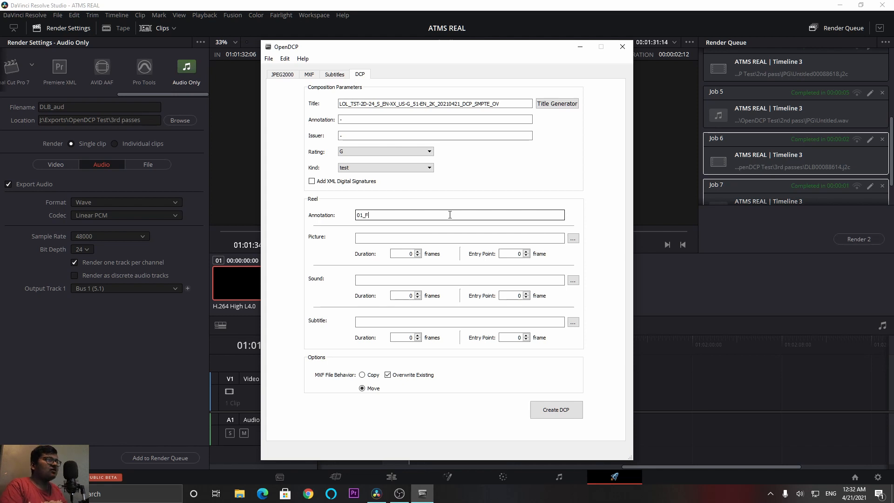
pyautogui.press('BackSpace')
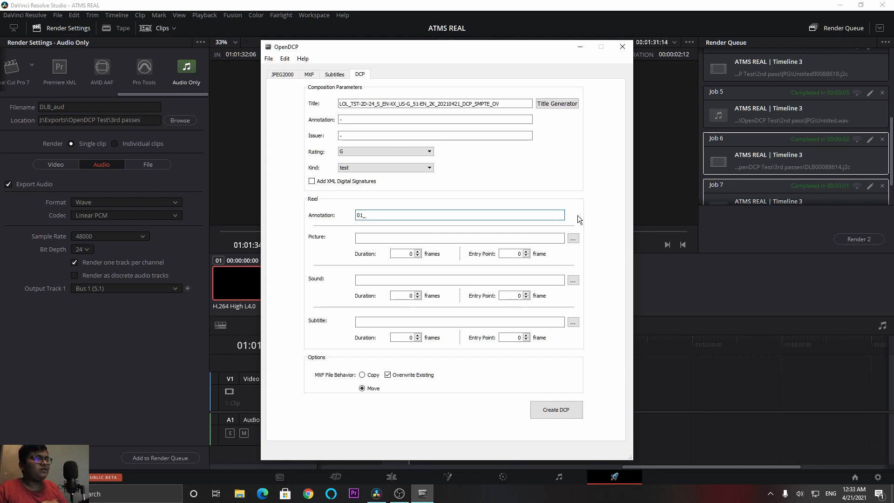
# Step: Load DLB_VID.mxf as the reel's picture and DLB_AUD.mxf as its sound
pyautogui.click(578, 238)
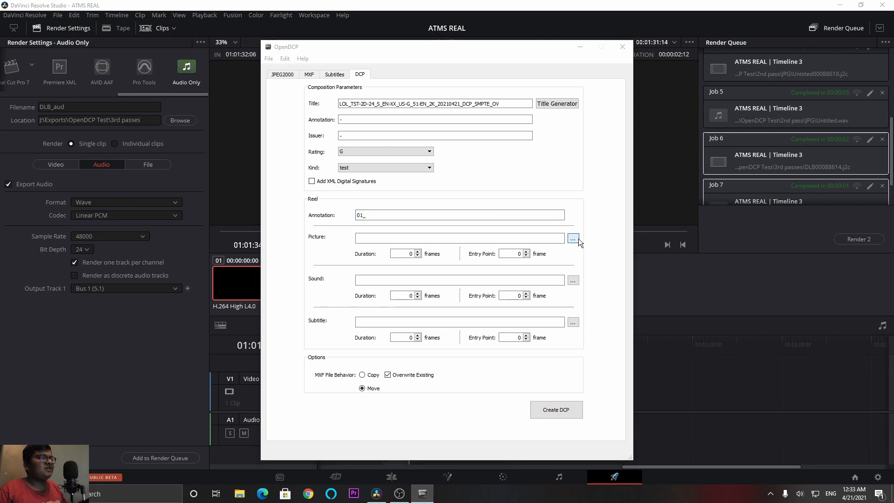
pyautogui.click(402, 131)
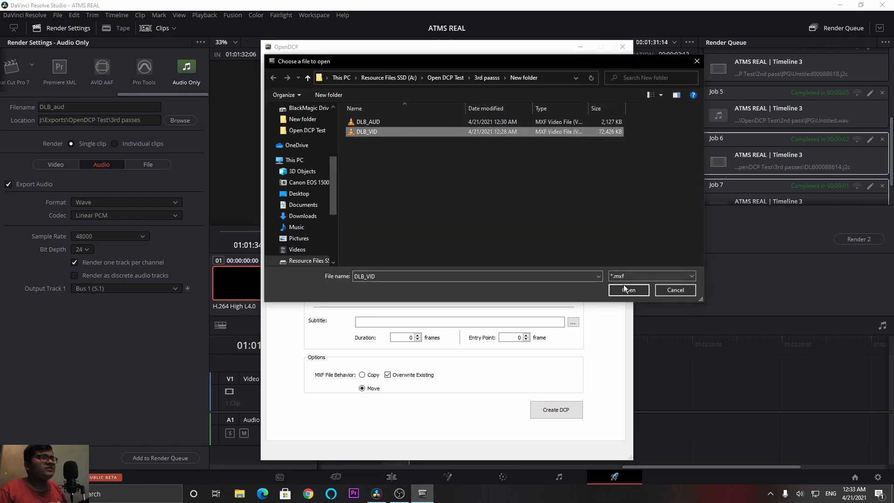
pyautogui.click(626, 287)
pyautogui.click(572, 280)
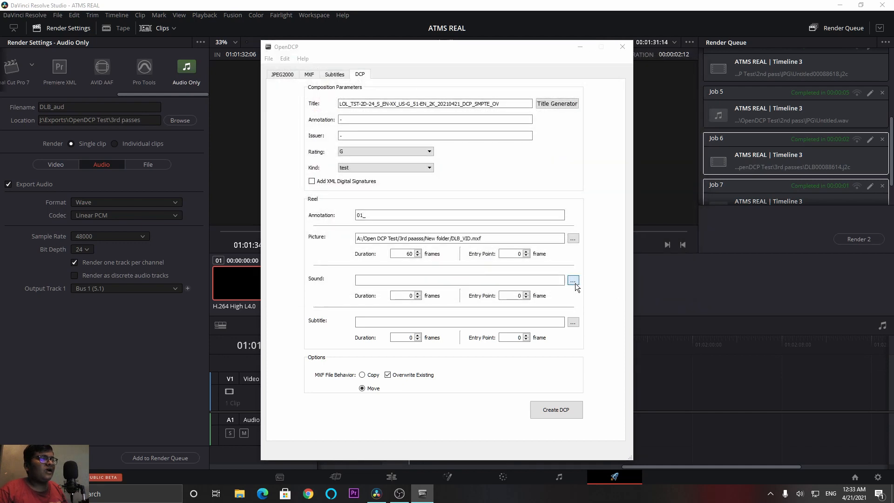
pyautogui.click(413, 123)
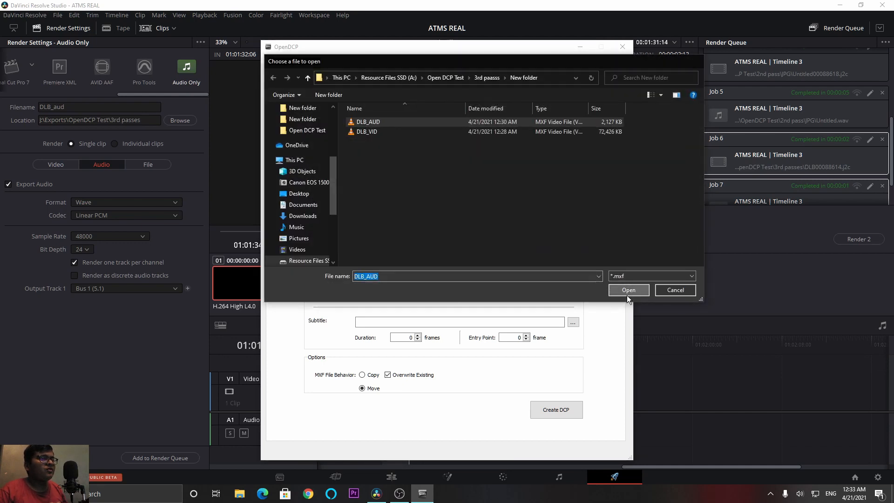
pyautogui.click(627, 290)
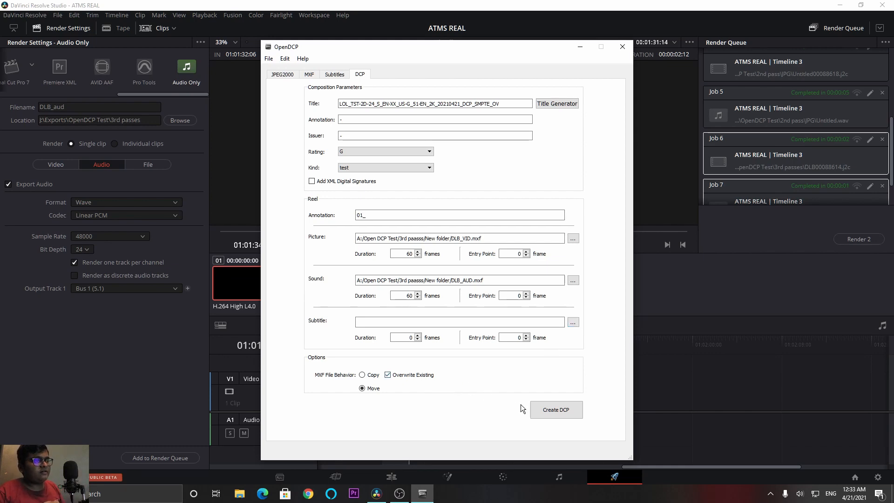
# Step: Start creating the DCP and make a new destination folder named DCP inside the 3rd paasss folder
pyautogui.click(542, 410)
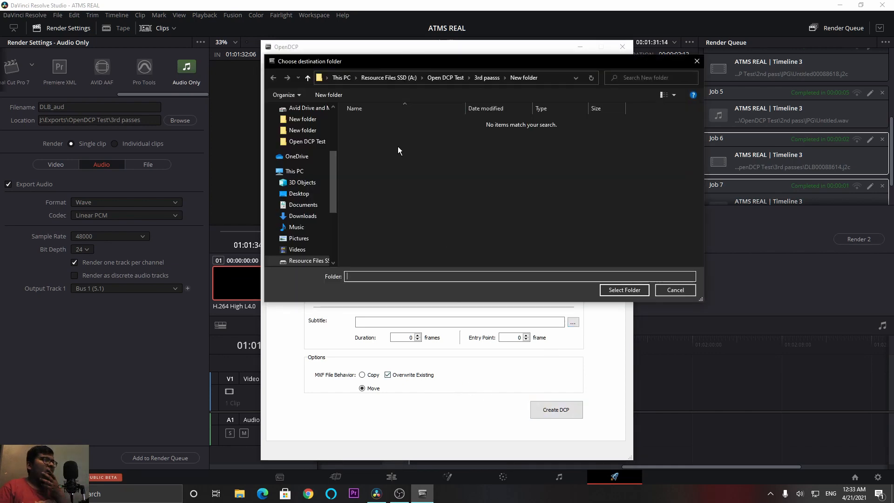
pyautogui.click(493, 80)
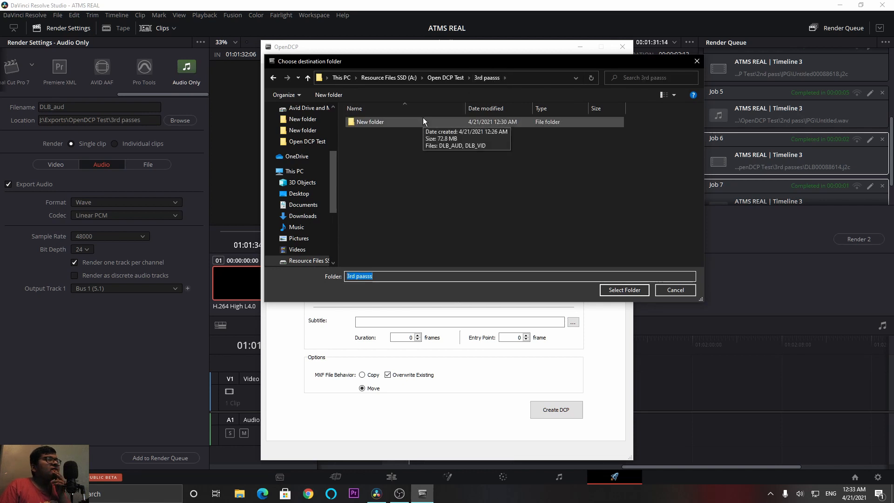
pyautogui.click(389, 165)
pyautogui.rightClick(389, 164)
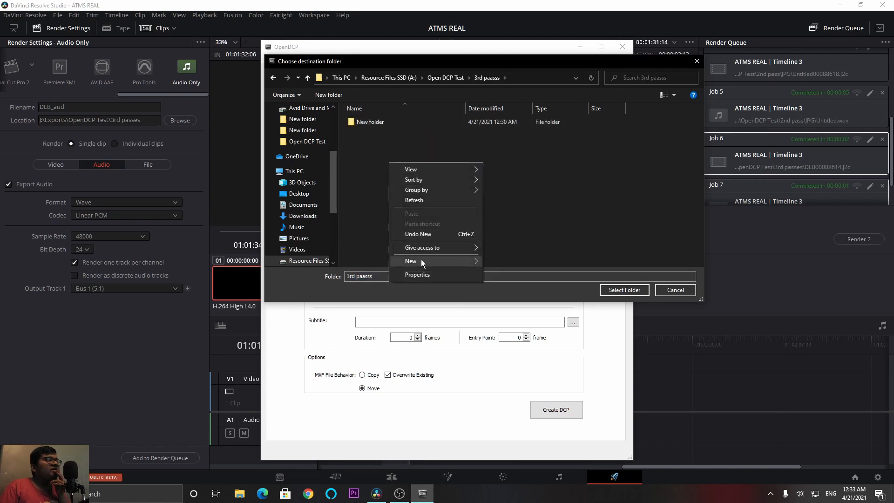
pyautogui.click(493, 261)
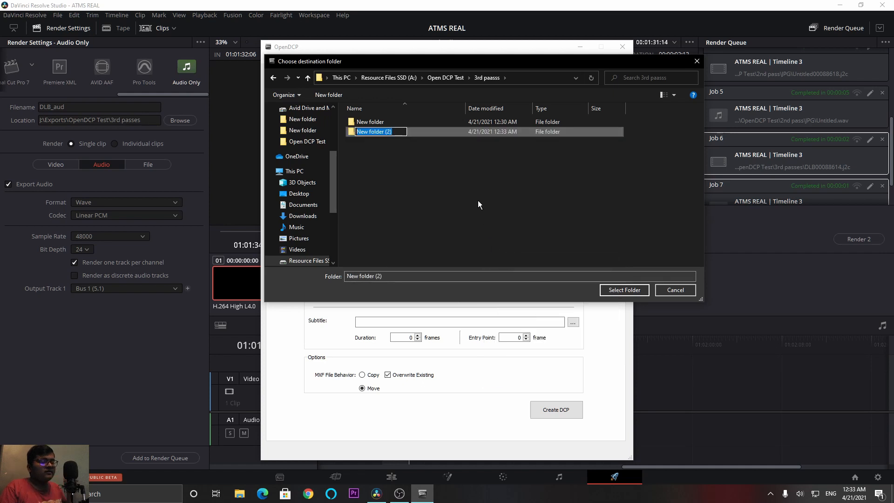
pyautogui.press('BackSpace')
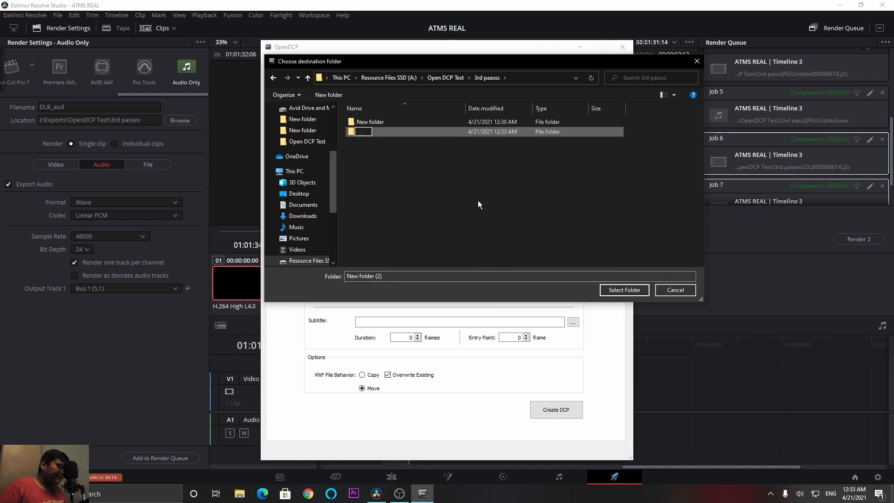
pyautogui.write('DCP')
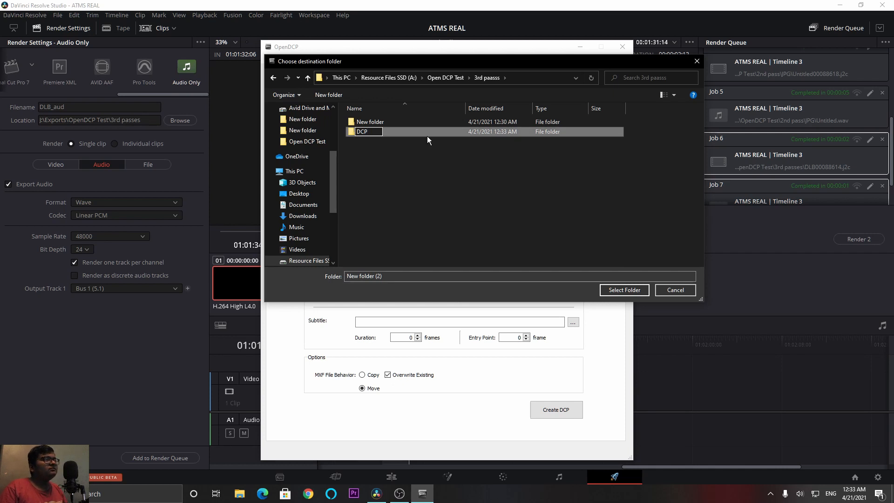
pyautogui.press('Return')
# Step: Choose the new DCP folder as the destination, generate the package there, and dismiss the completion message
pyautogui.doubleClick(434, 124)
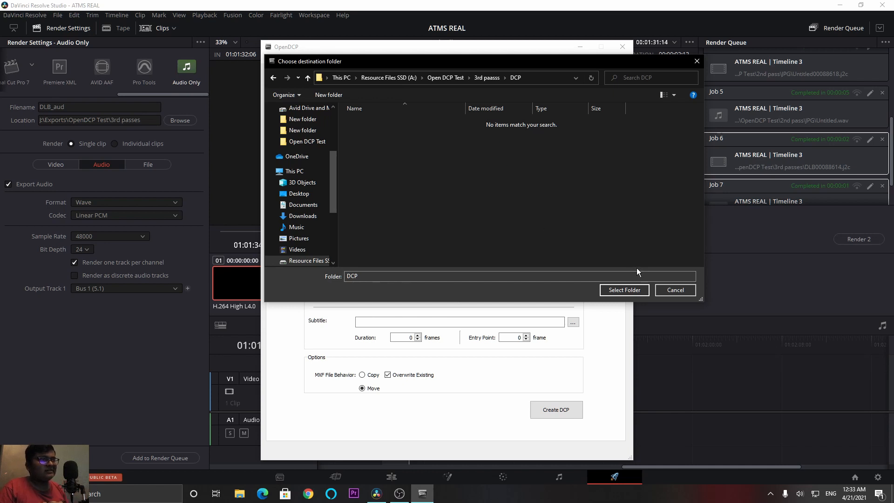
pyautogui.click(625, 291)
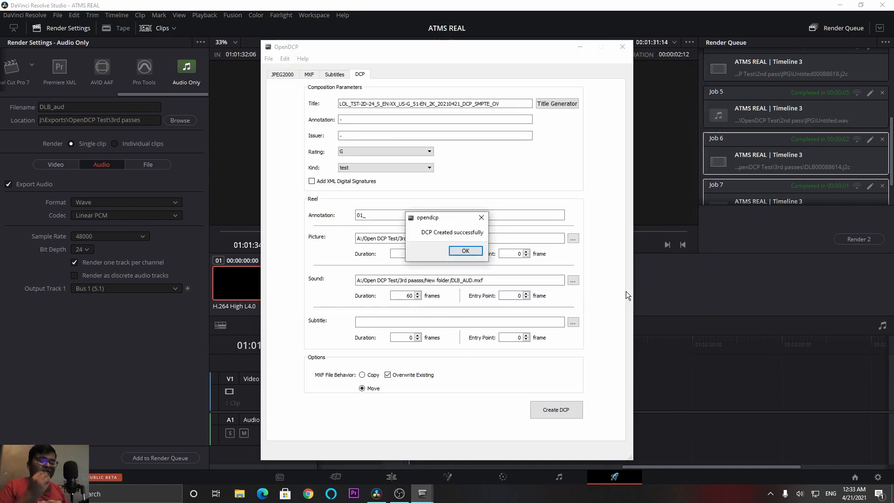
pyautogui.click(481, 253)
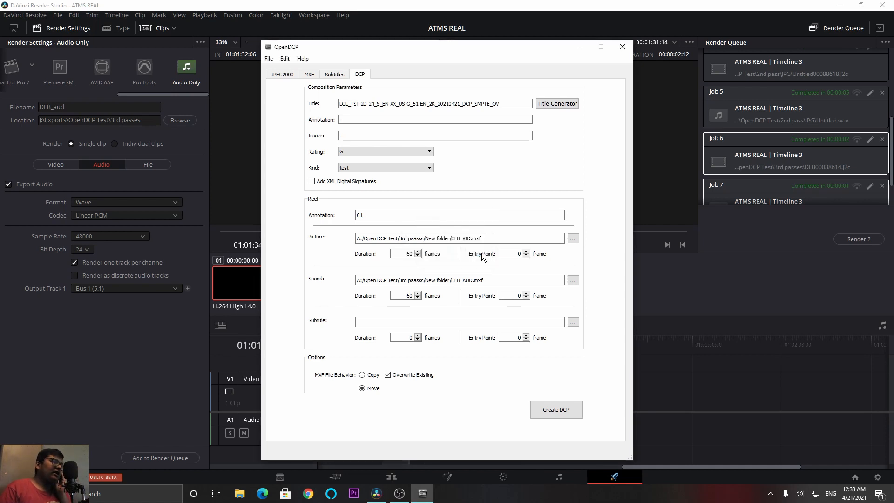
# Step: Review the JPEG2000 encoder, profile and input directory settings, and return to the DCP composition settings
pyautogui.click(289, 79)
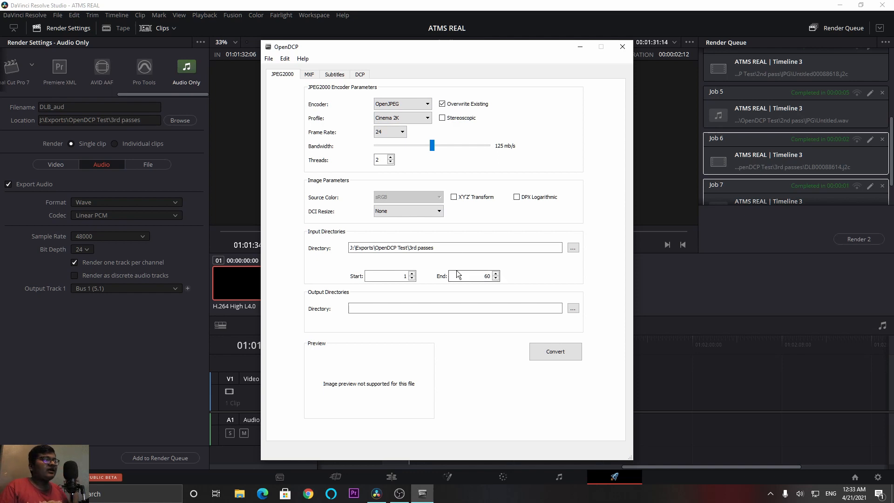
pyautogui.click(401, 104)
pyautogui.click(400, 114)
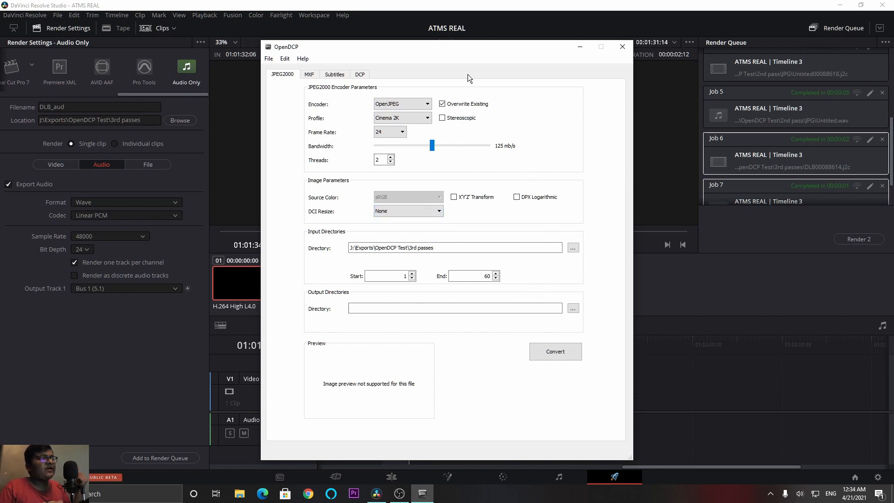
pyautogui.click(355, 76)
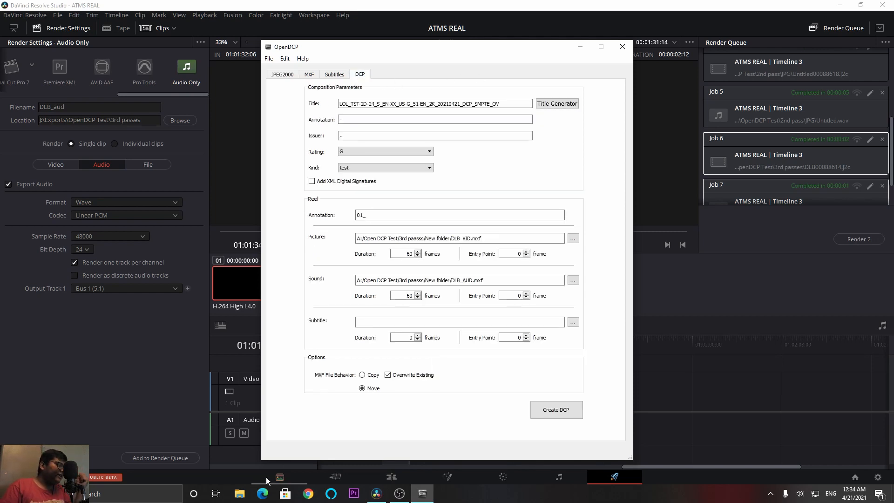
# Step: Switch to File Explorer and open the DCP folder inside Open DCP Test\3rd paasss on the Resource Files SSD (A:) drive
pyautogui.click(241, 495)
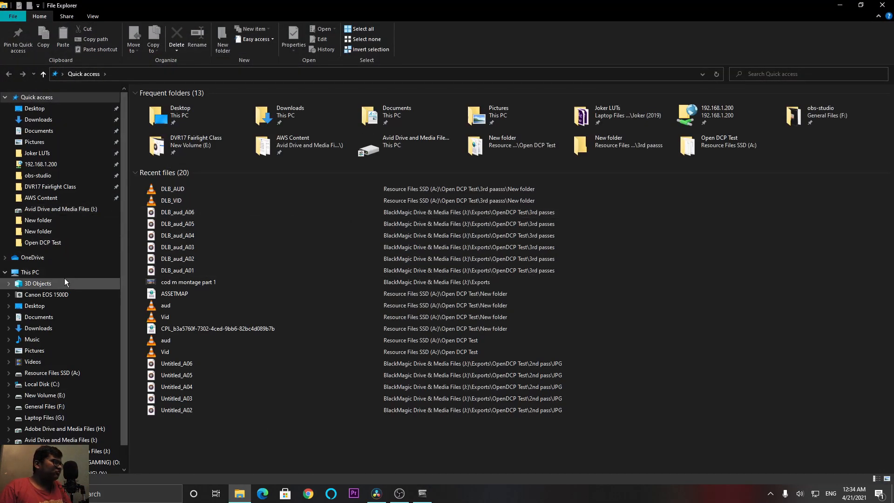
pyautogui.click(65, 373)
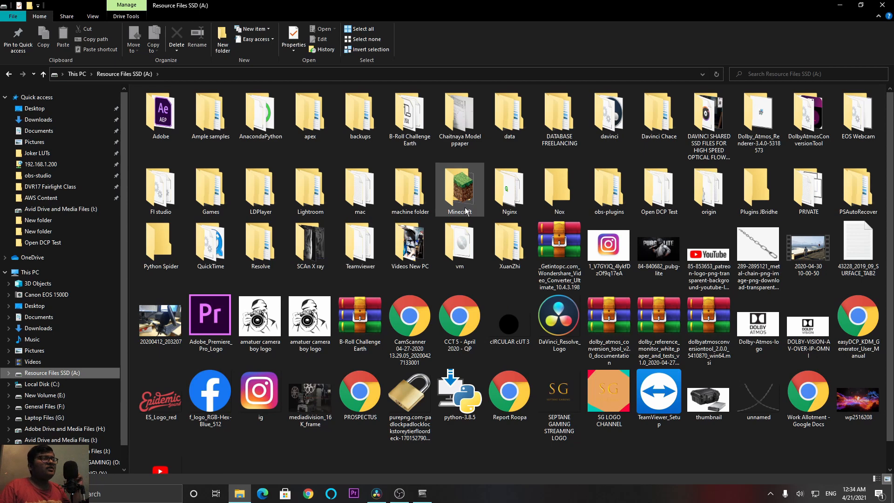
pyautogui.moveTo(465, 211)
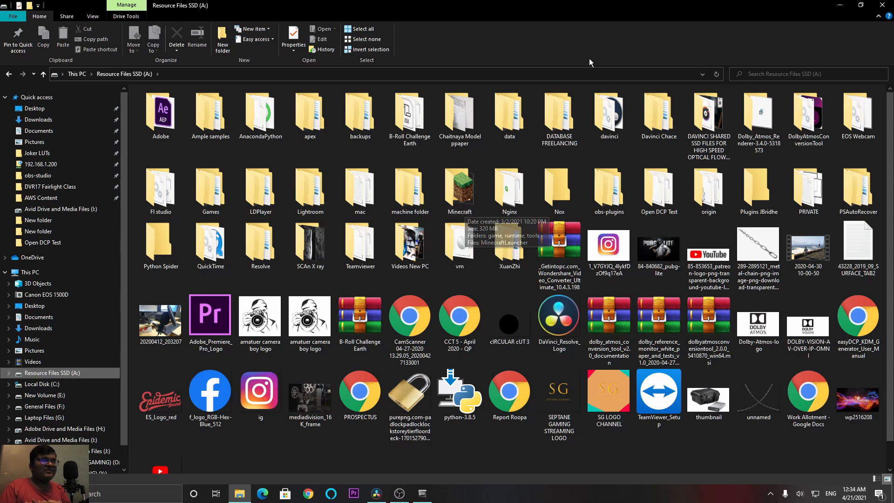
pyautogui.click(606, 112)
pyautogui.doubleClick(606, 112)
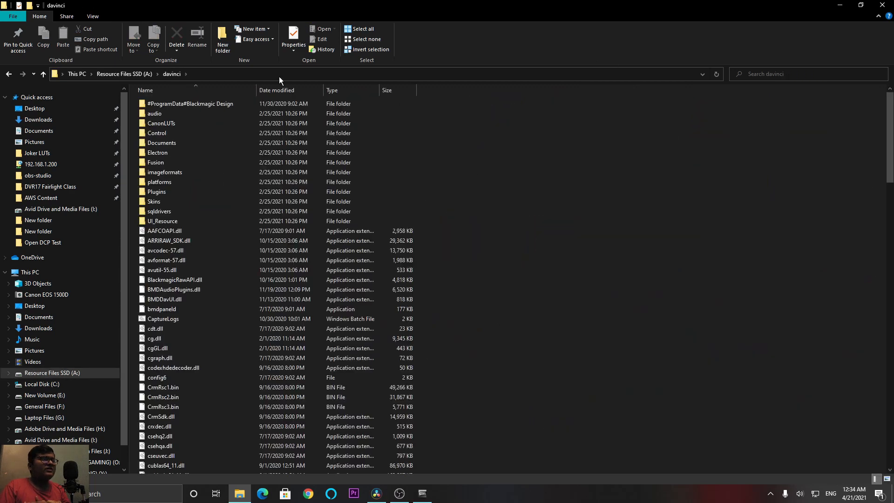
pyautogui.click(149, 76)
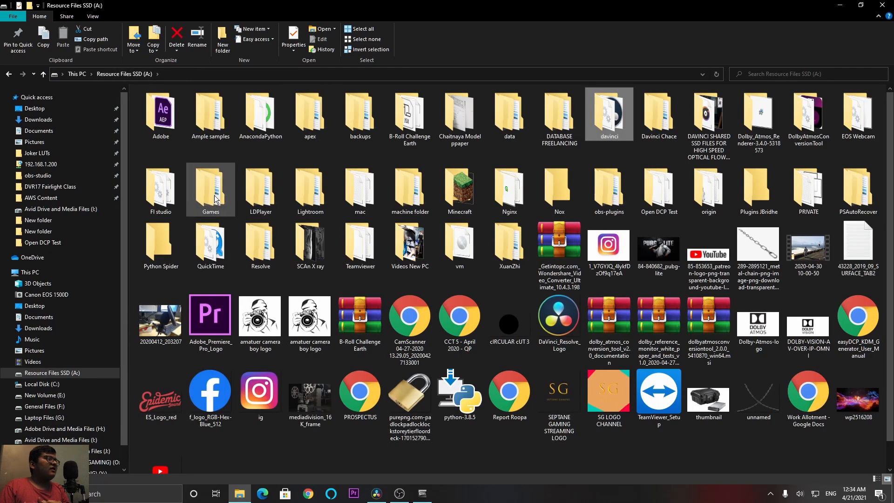
pyautogui.moveTo(403, 222)
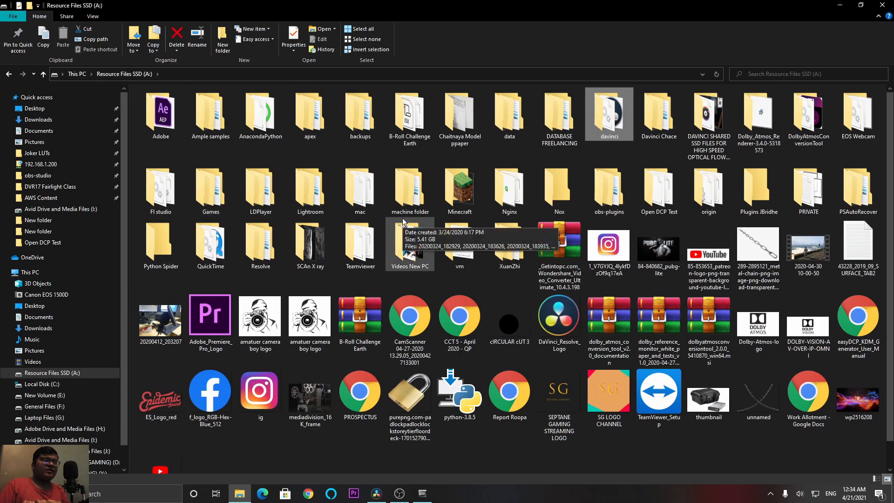
pyautogui.doubleClick(652, 186)
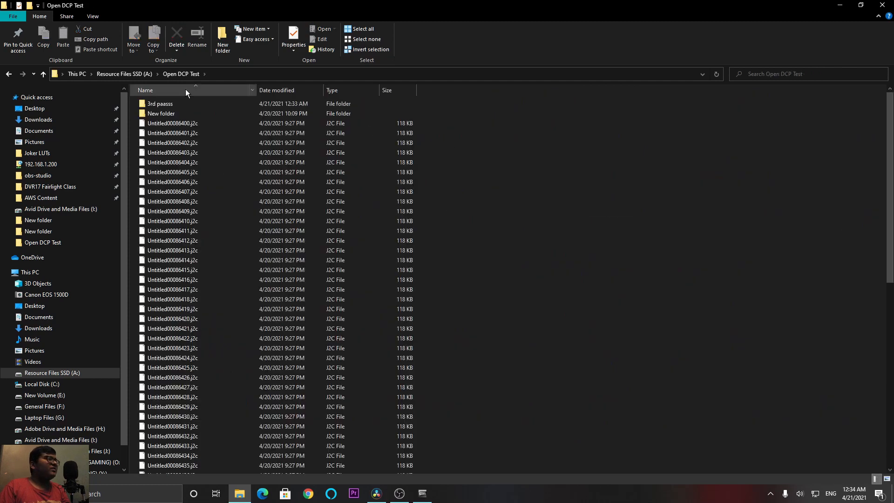
pyautogui.doubleClick(180, 104)
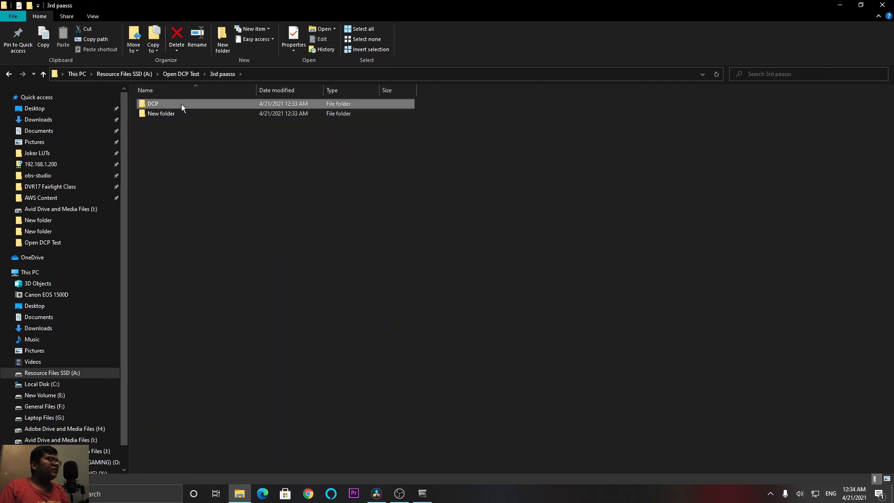
pyautogui.doubleClick(182, 104)
# Step: Examine the generated package files one by one, from ASSETMAP through the CPL, MXF and PKL files to VOLINDEX
pyautogui.moveTo(229, 226); pyautogui.dragTo(162, 106)
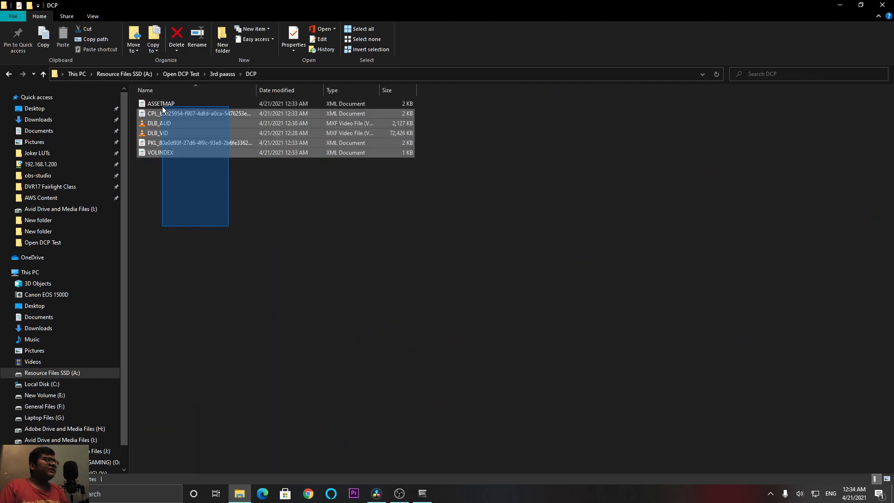
pyautogui.click(162, 105)
pyautogui.click(190, 115)
pyautogui.click(190, 126)
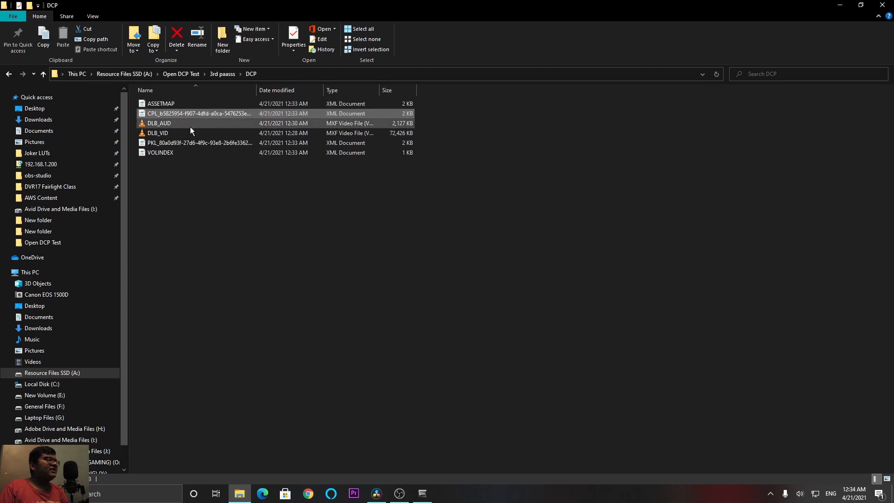
pyautogui.click(189, 132)
pyautogui.click(188, 143)
pyautogui.click(189, 152)
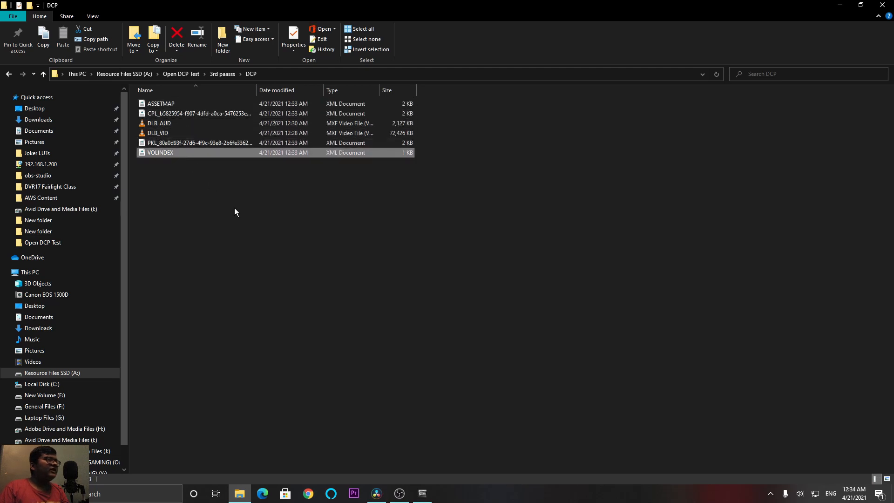
pyautogui.click(271, 242)
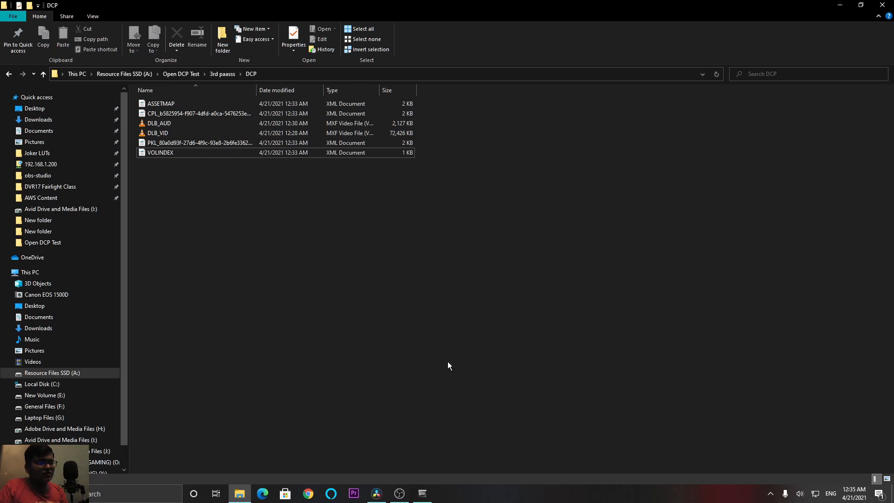
# Step: Switch back to OpenDCP and review its JPEG2000, MXF encryption and DCP settings, ending on the MXF settings
pyautogui.click(422, 492)
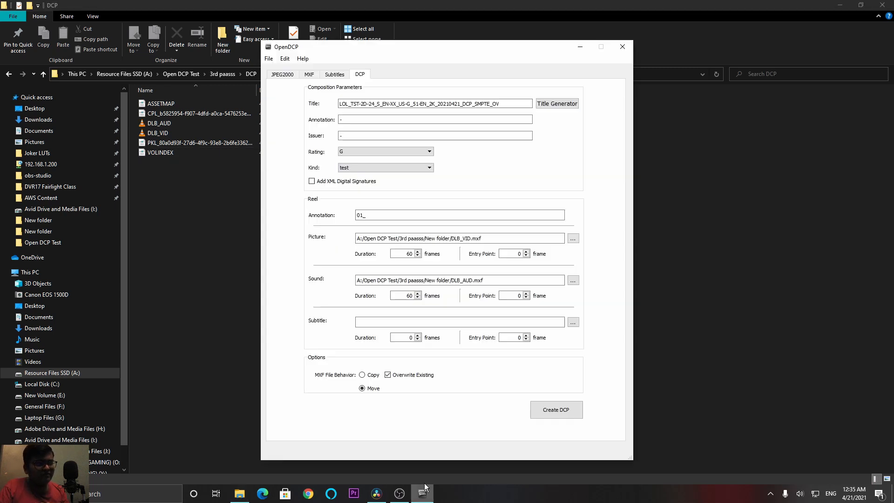
pyautogui.click(281, 74)
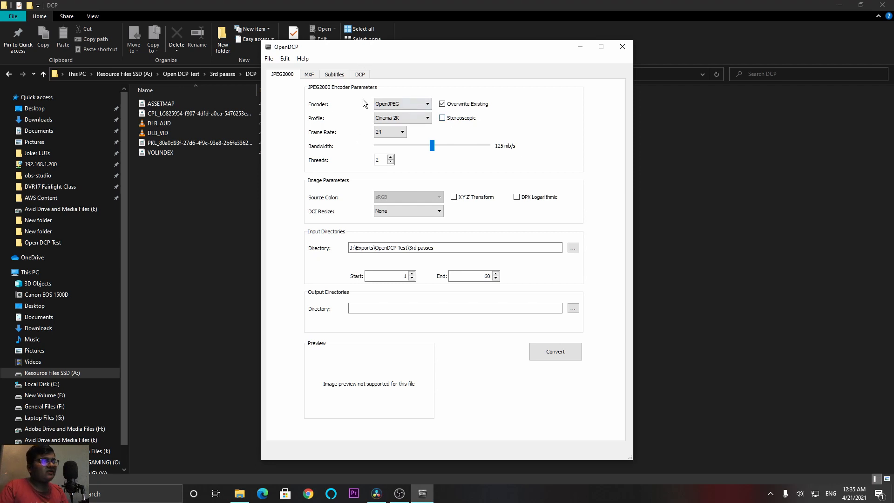
pyautogui.click(309, 75)
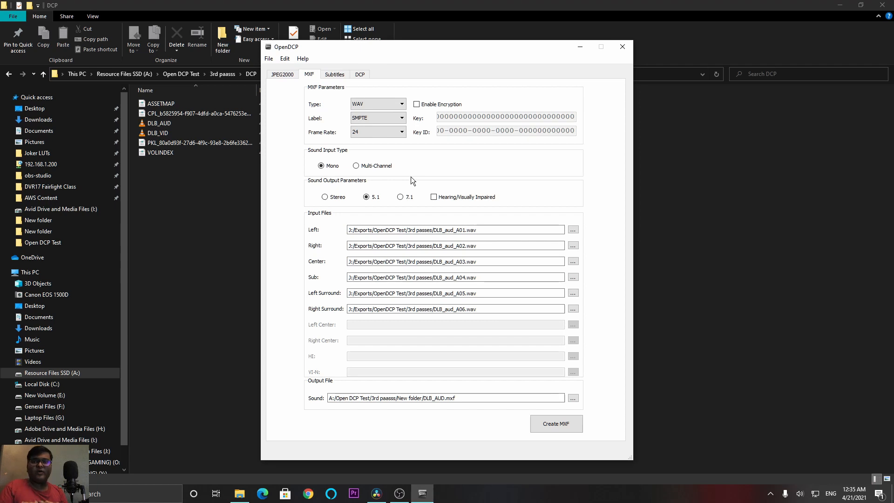
pyautogui.click(415, 104)
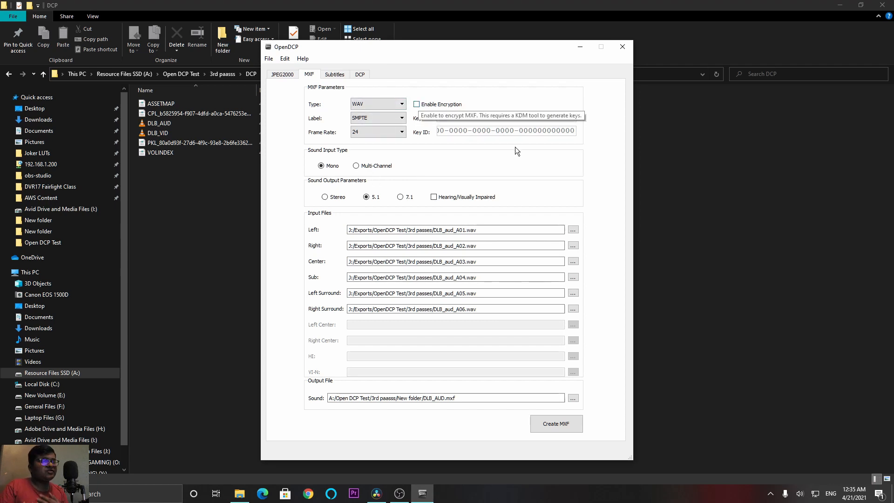
pyautogui.click(416, 105)
pyautogui.click(342, 75)
pyautogui.click(355, 72)
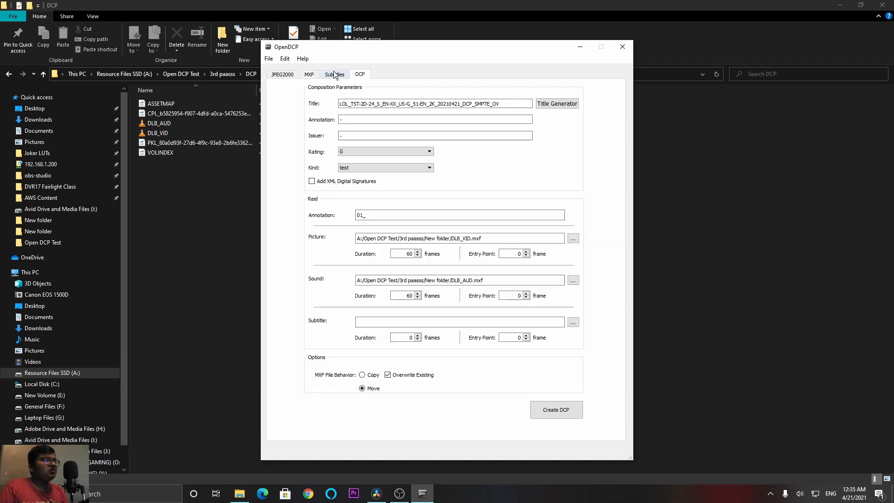
pyautogui.click(308, 75)
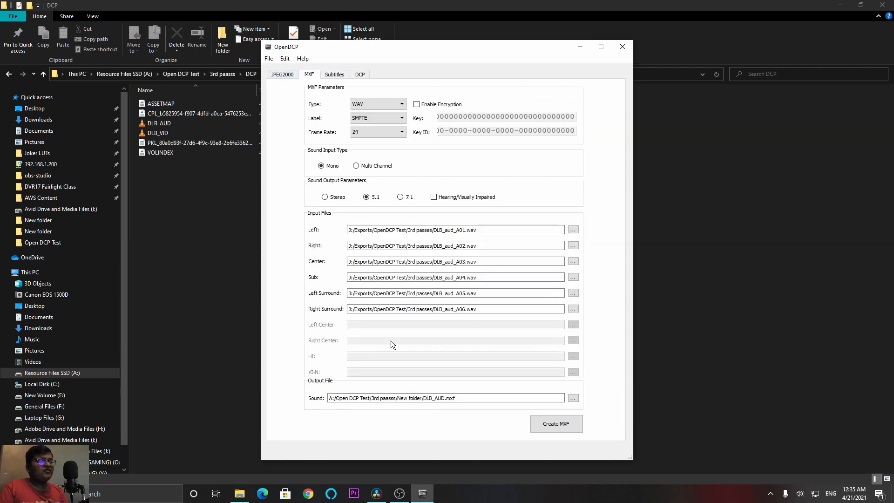
# Step: Glance at the Resolve render settings, and compare OpenDCP's JPEG2000 MXF settings with the WAV ones, leaving the type on WAV
pyautogui.click(377, 493)
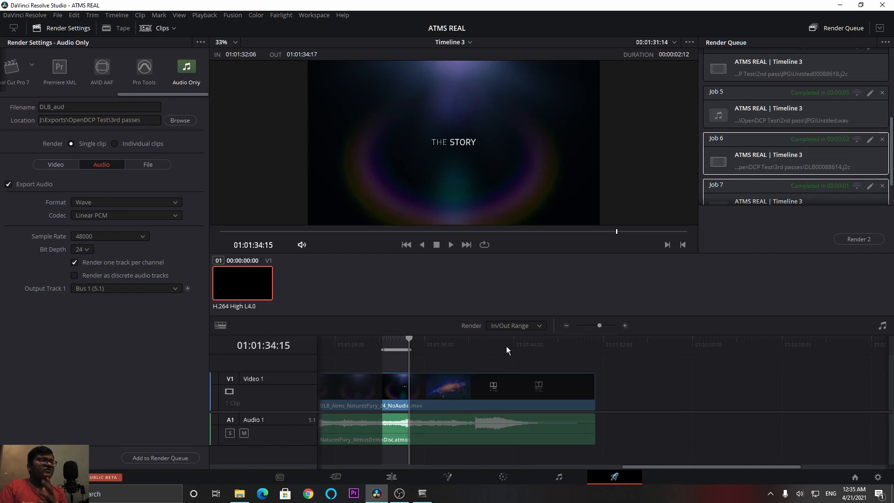
pyautogui.click(422, 495)
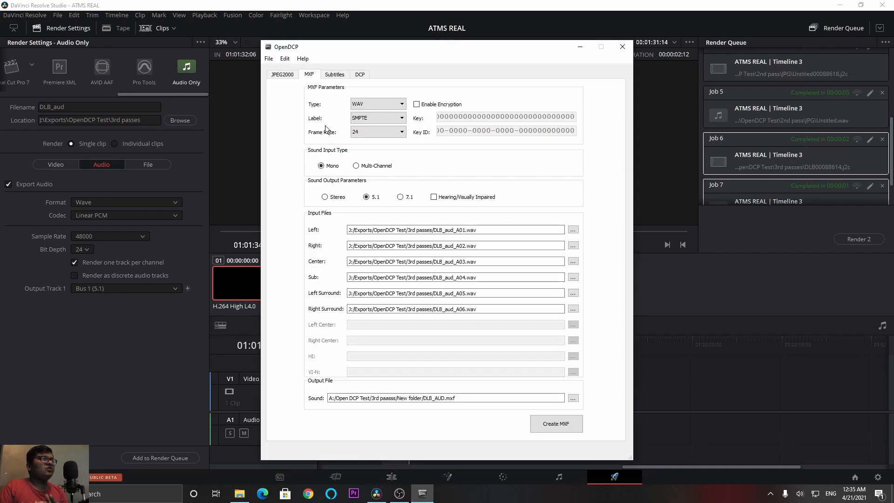
pyautogui.click(369, 107)
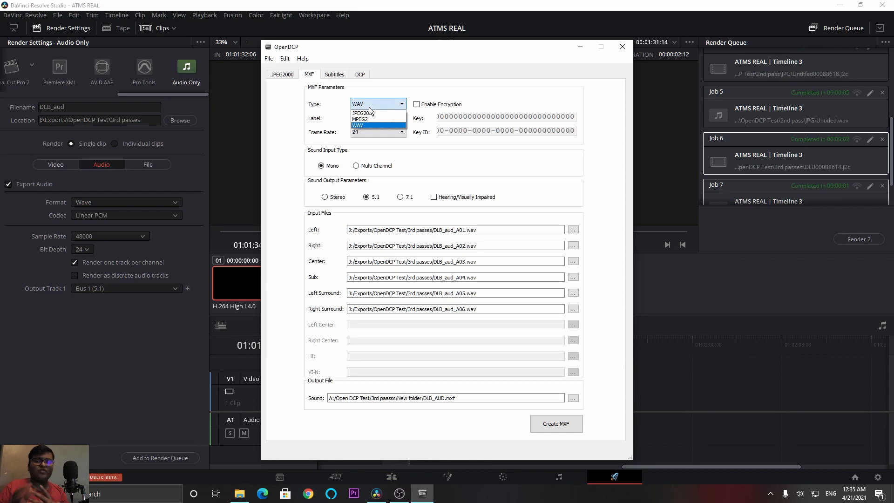
pyautogui.click(370, 112)
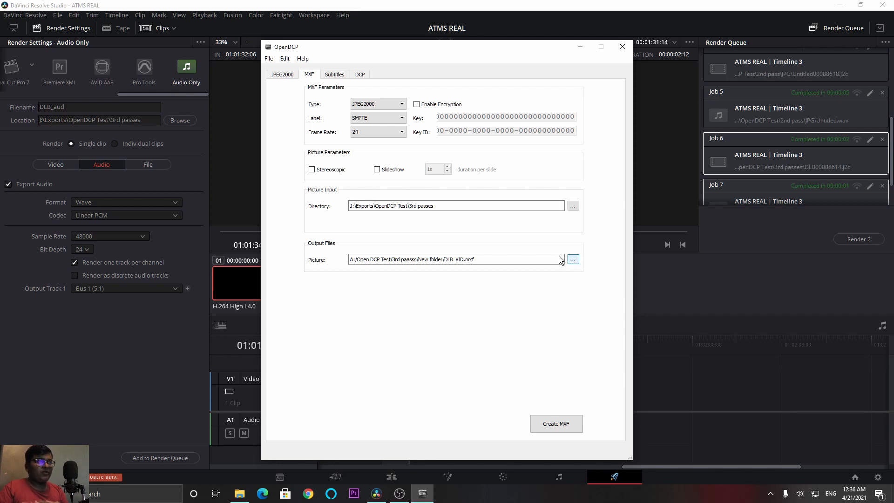
pyautogui.click(378, 103)
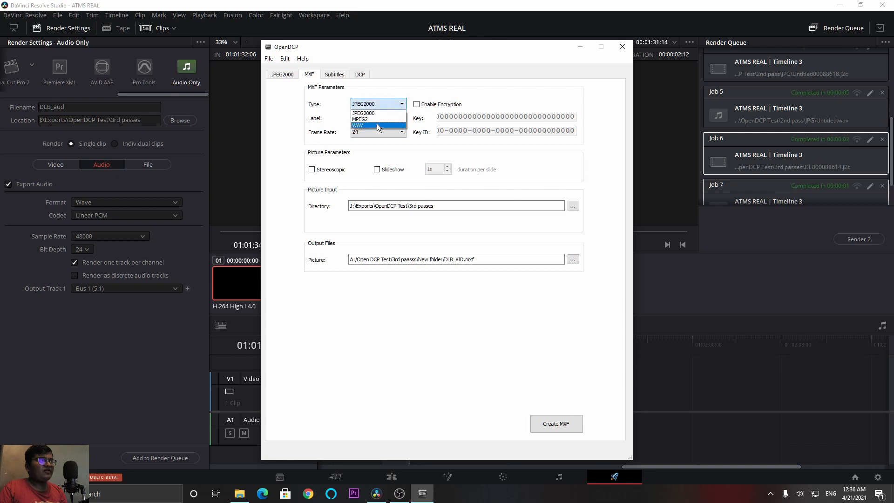
pyautogui.click(376, 123)
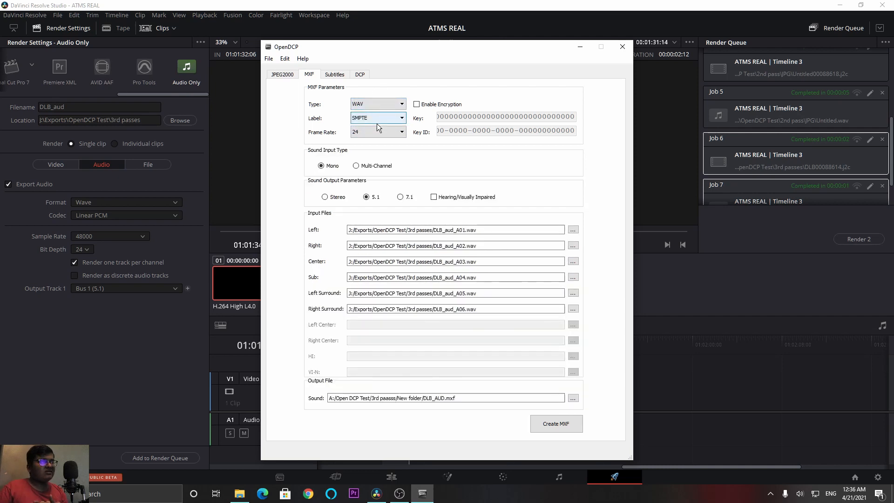
# Step: Review OpenDCP's subtitle and closed caption settings, with a brief look back at DaVinci Resolve
pyautogui.click(335, 75)
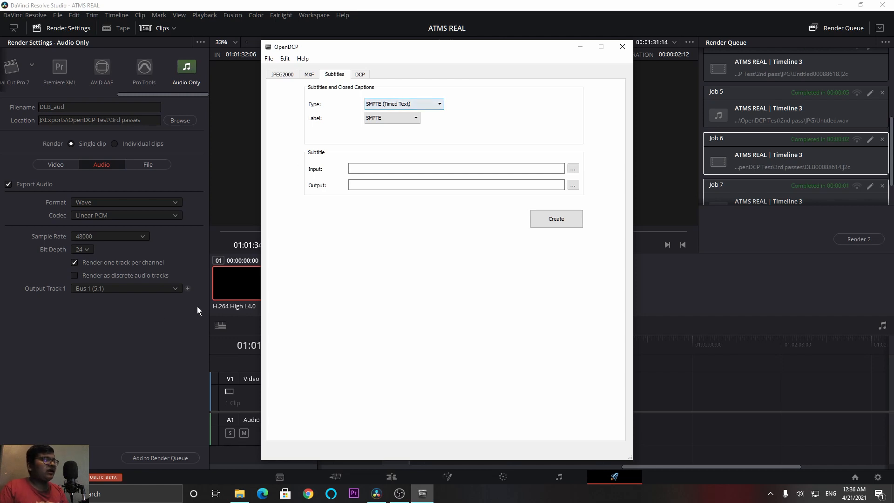
pyautogui.click(136, 315)
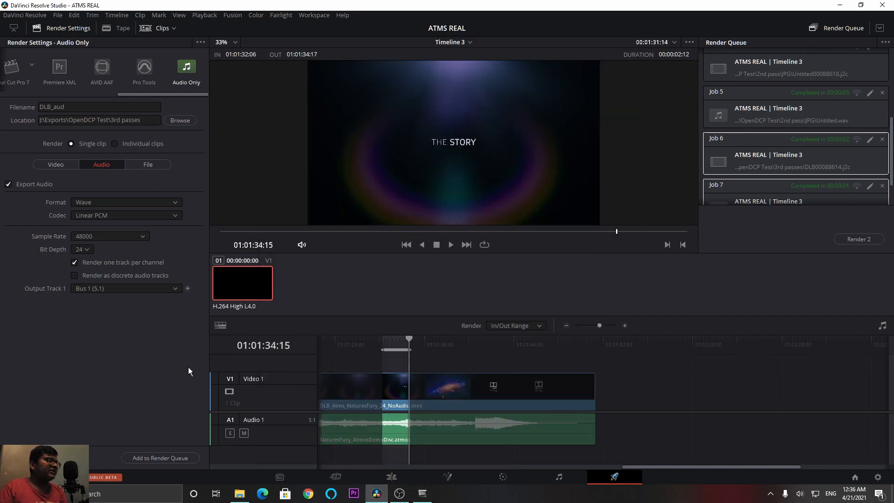
pyautogui.click(422, 493)
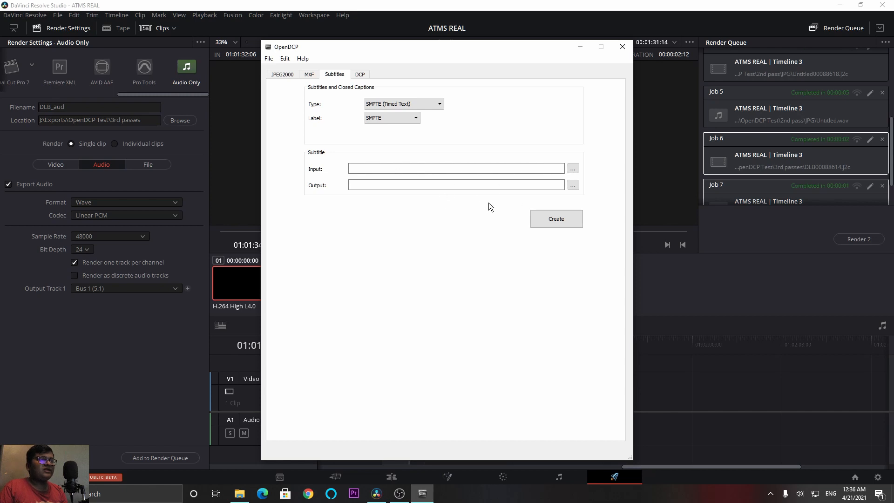
# Step: Review the DCP composition parameters, the available rating options and the reel annotation without changing them
pyautogui.click(361, 76)
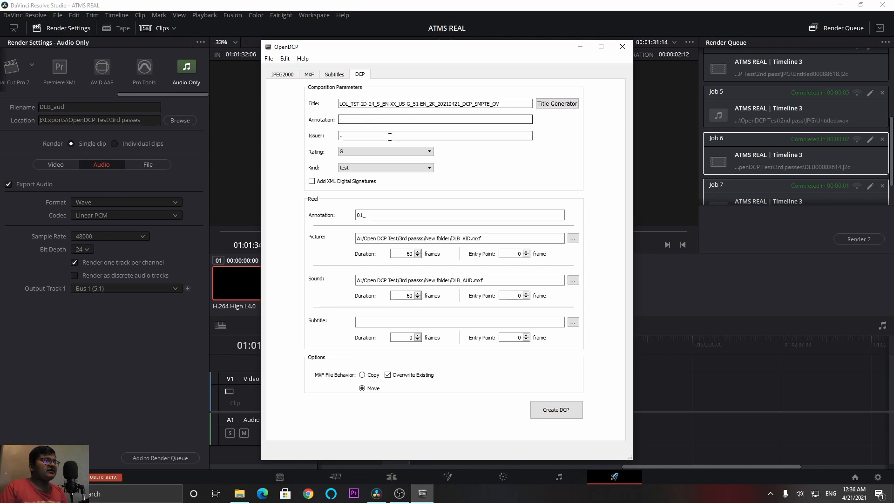
pyautogui.click(385, 150)
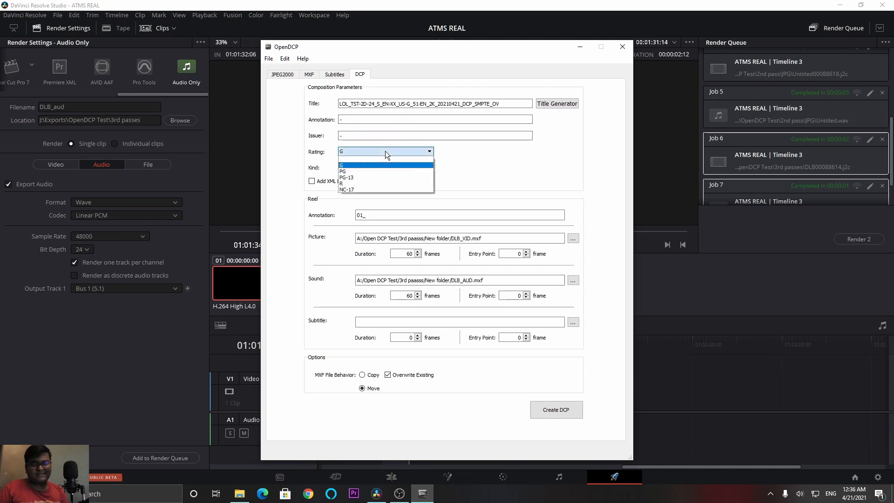
pyautogui.click(490, 158)
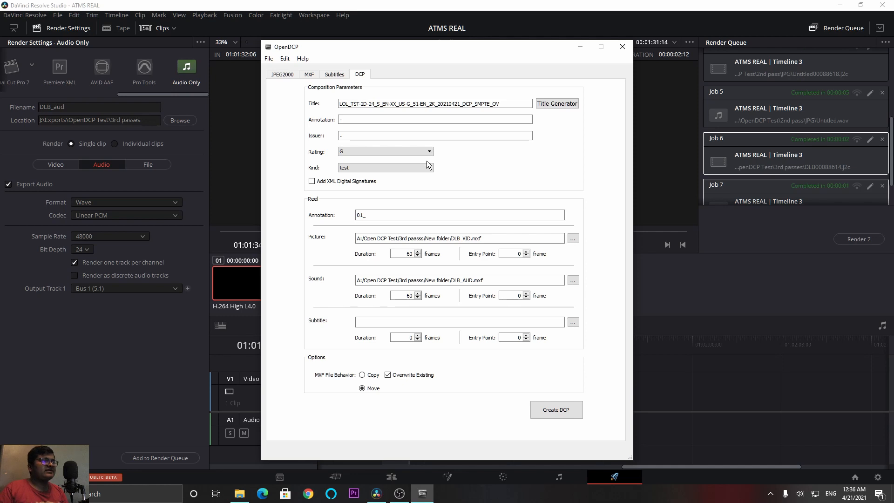
pyautogui.click(370, 217)
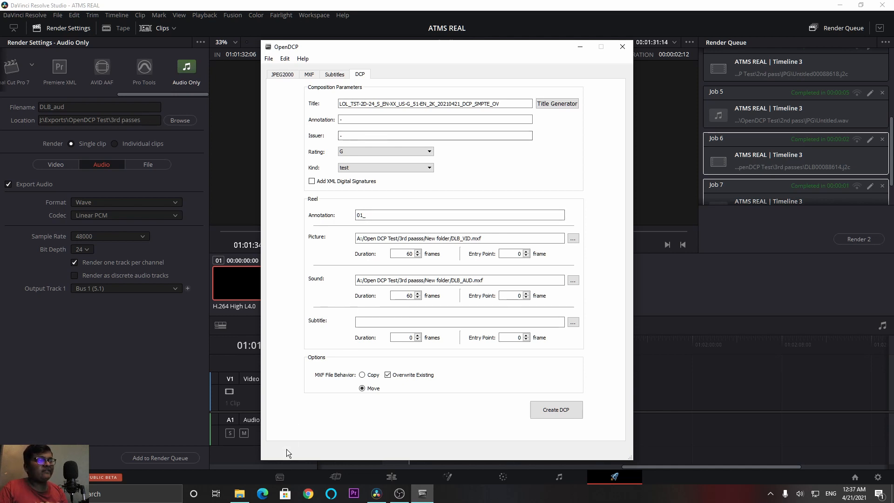
# Step: Switch to File Explorer and recheck the finished package, going up to 3rd paasss and reopening the DCP folder
pyautogui.click(239, 492)
pyautogui.moveTo(212, 222); pyautogui.dragTo(139, 97)
pyautogui.click(245, 228)
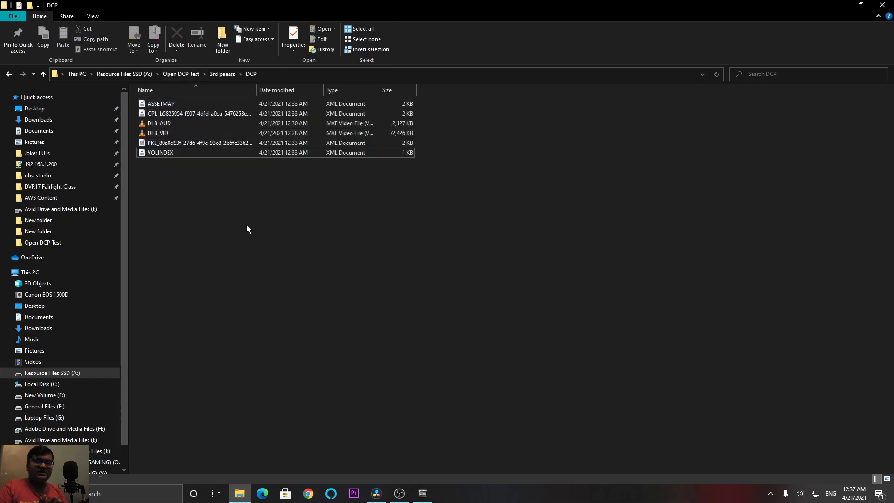
pyautogui.click(222, 72)
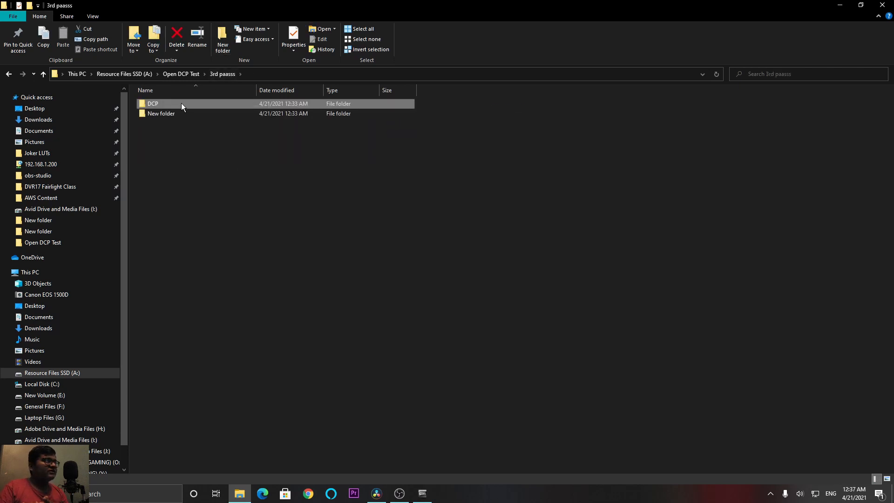
pyautogui.doubleClick(197, 105)
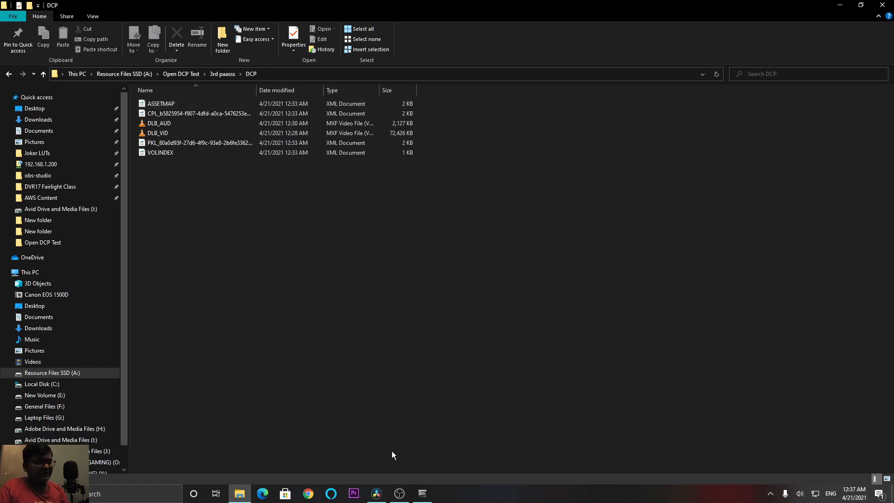
pyautogui.click(399, 493)
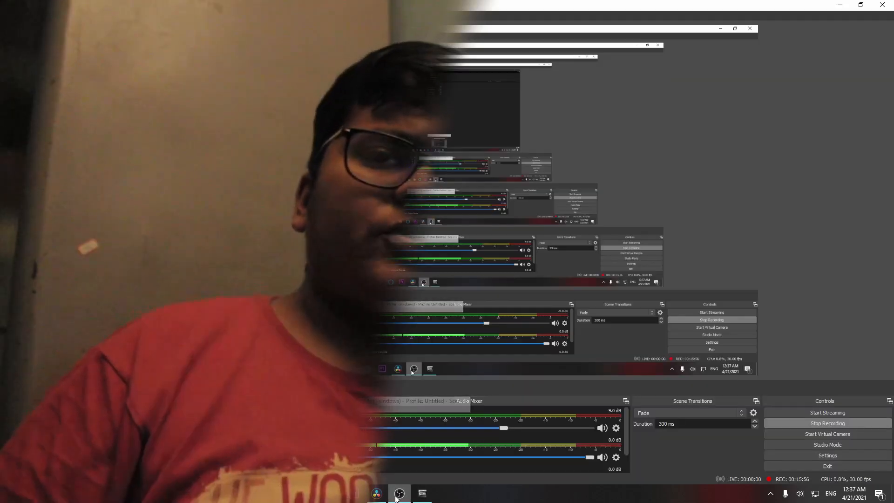